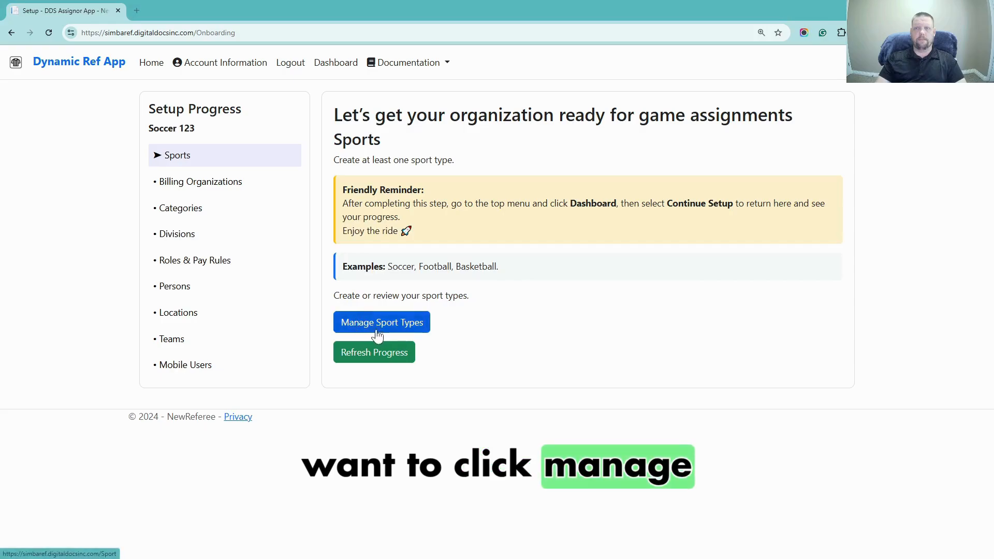
Create a sport type named Football from the Sport Types list
click(403, 327)
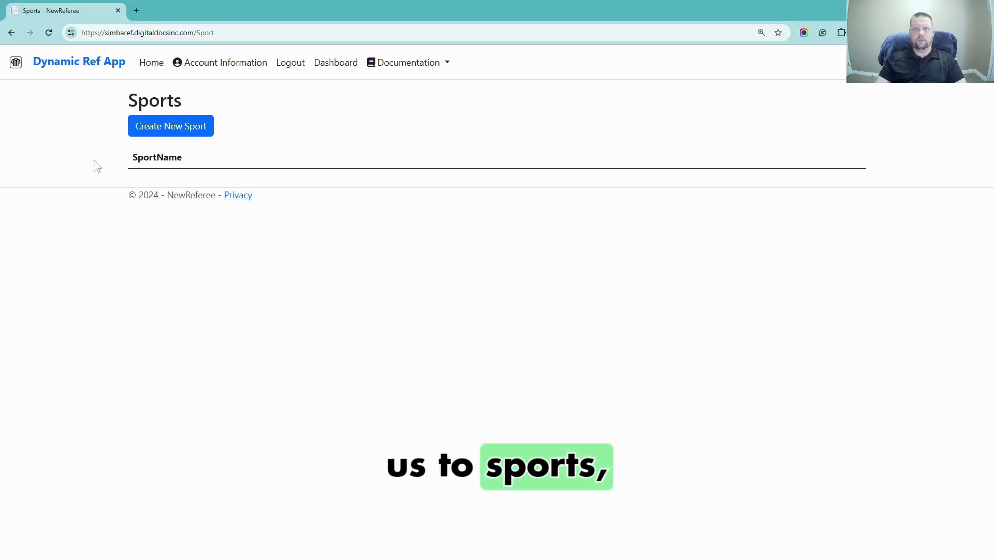
click(159, 134)
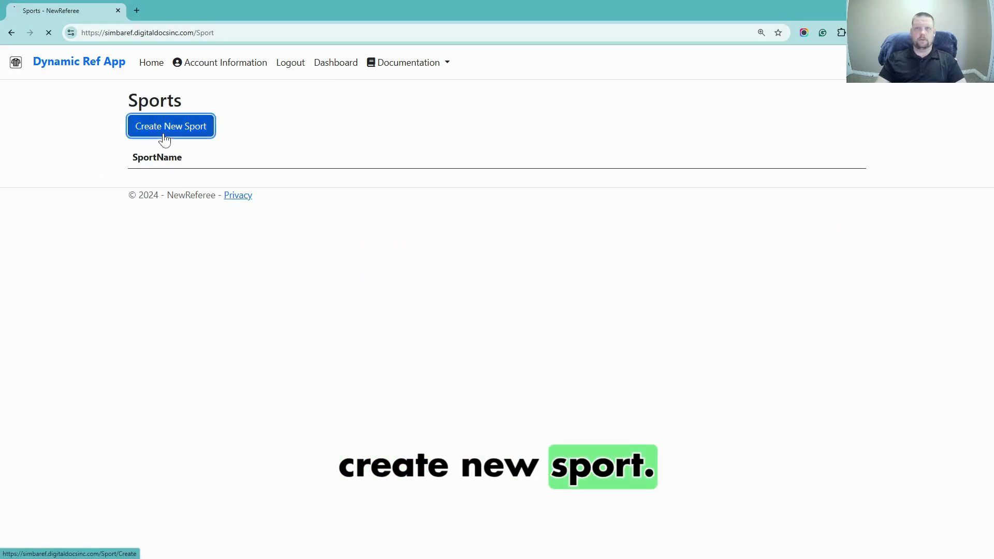
click(169, 172)
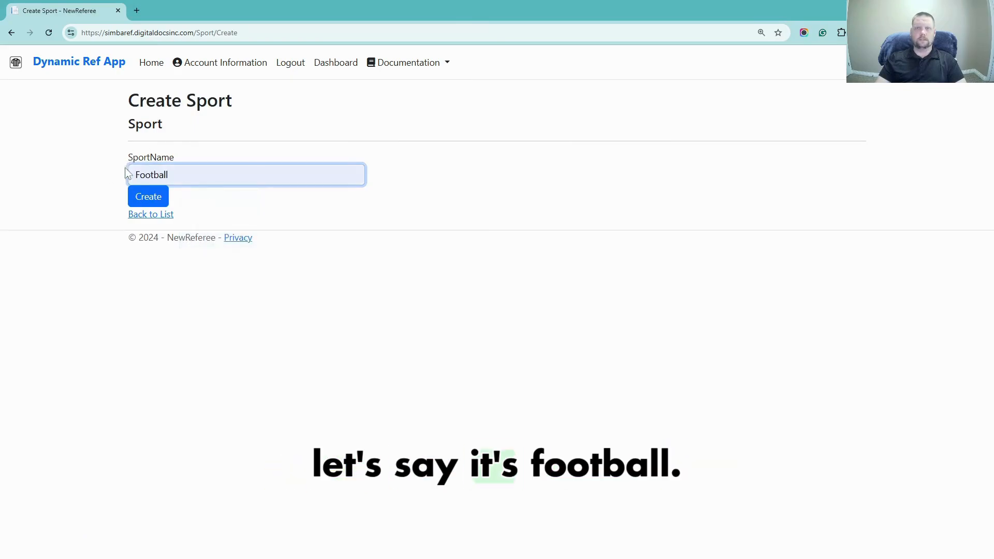
click(150, 202)
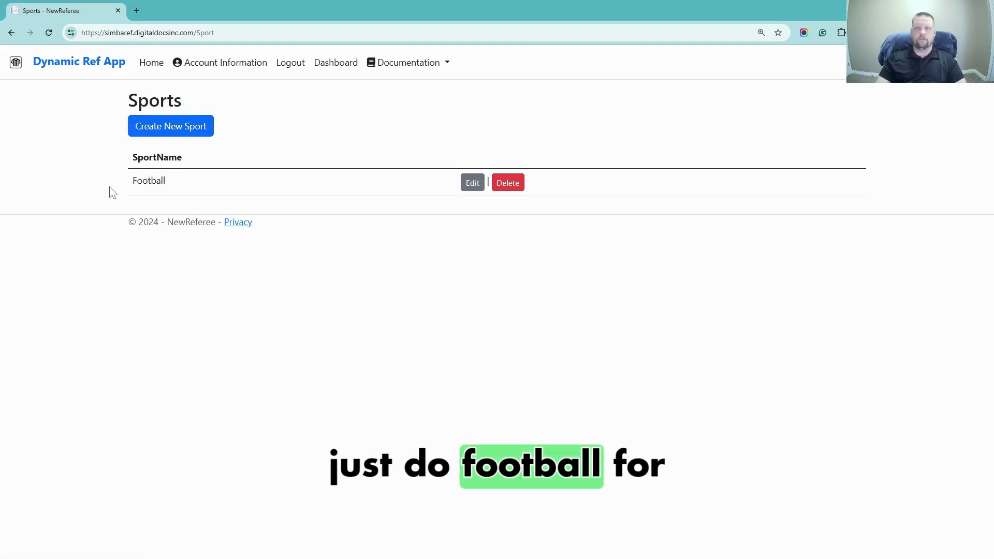
Go back to the dashboard, resume setup, and start a new organization under Billing Organizations
click(331, 73)
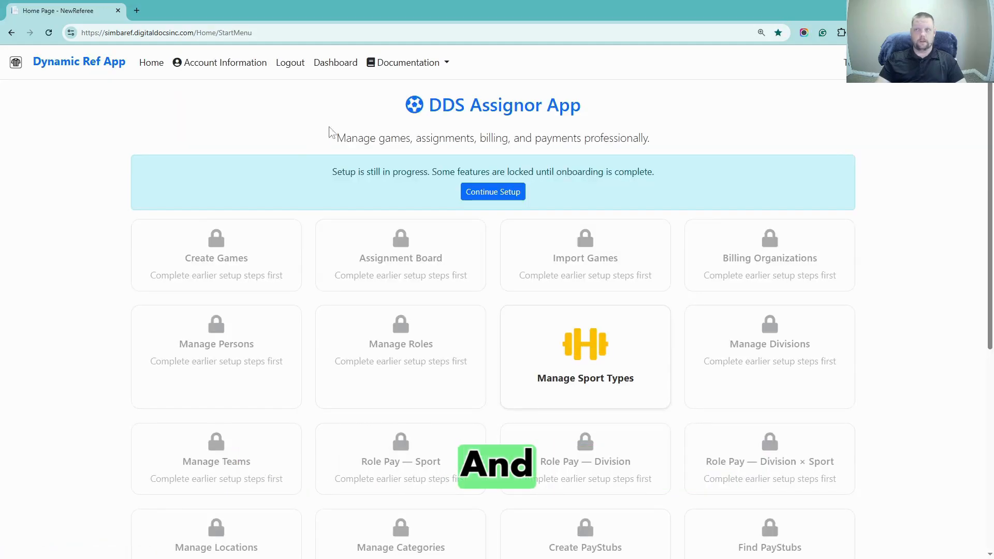
click(494, 193)
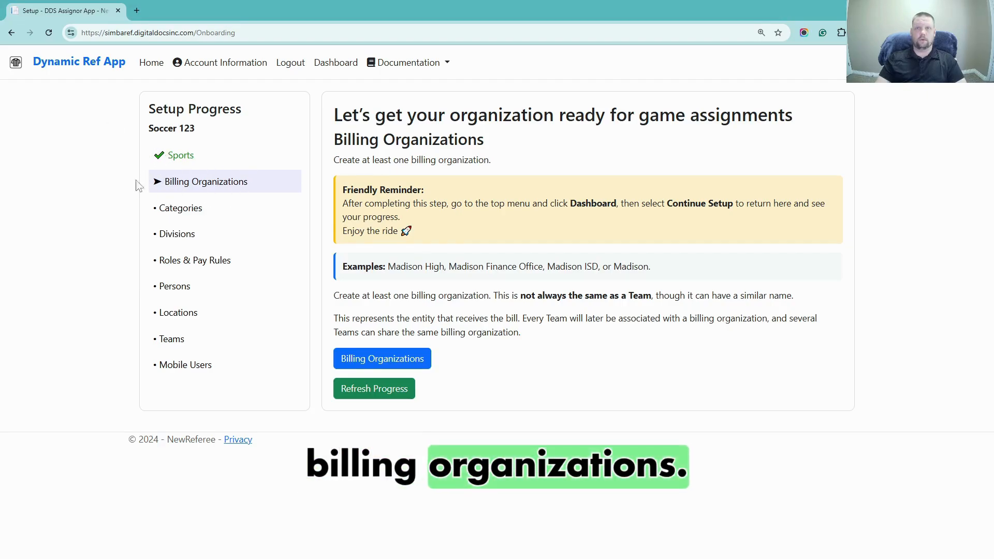
click(379, 359)
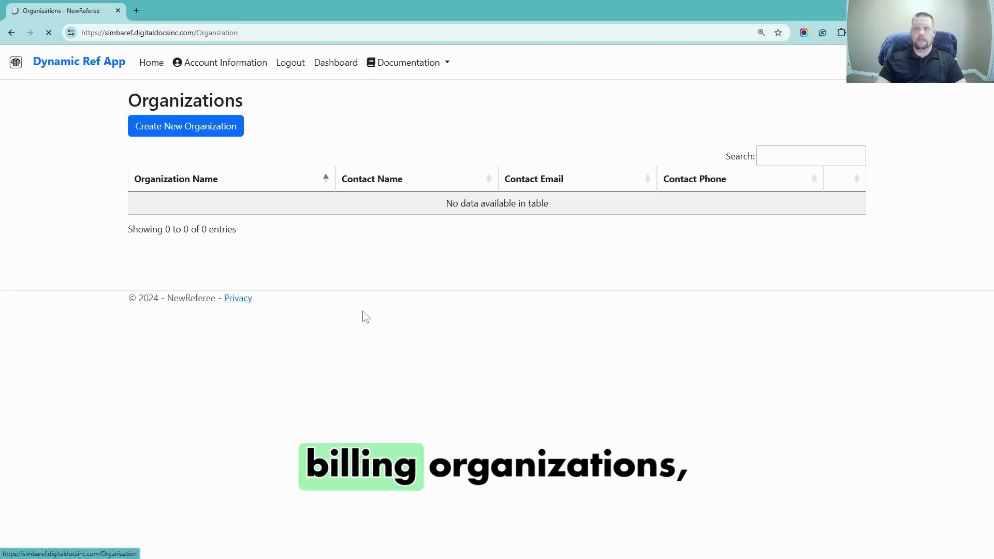
click(156, 126)
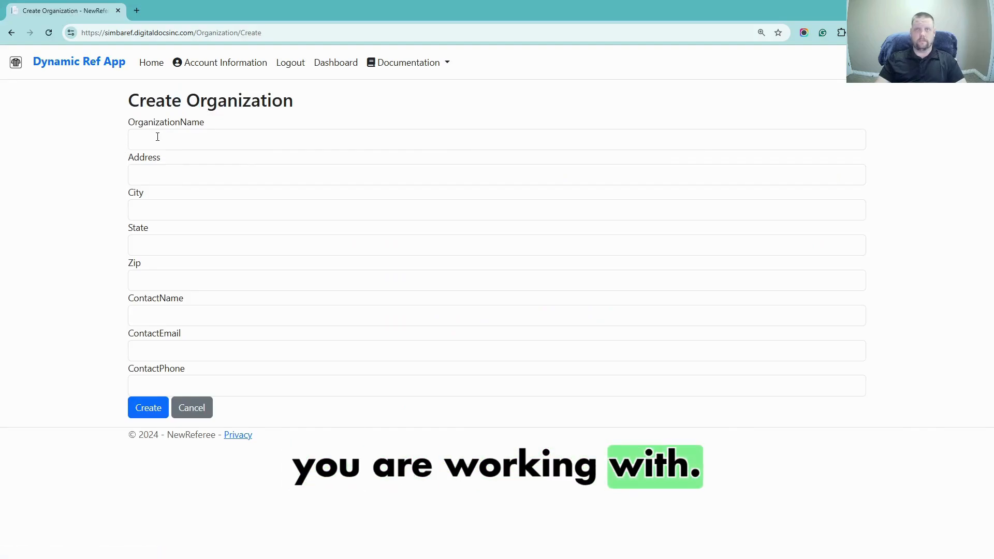
Name the organization 'Soccer school' and fill in its street address
click(153, 134)
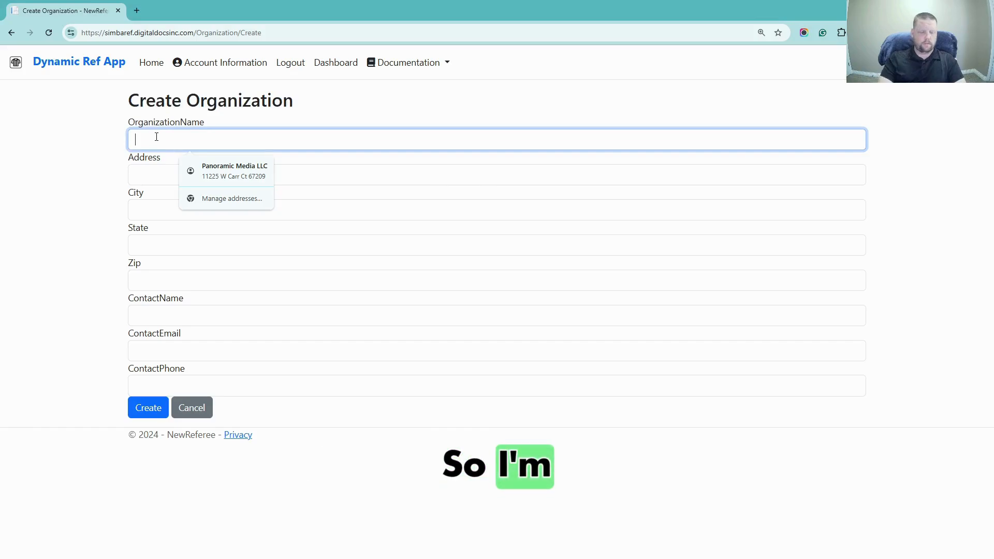
text(Soccer)
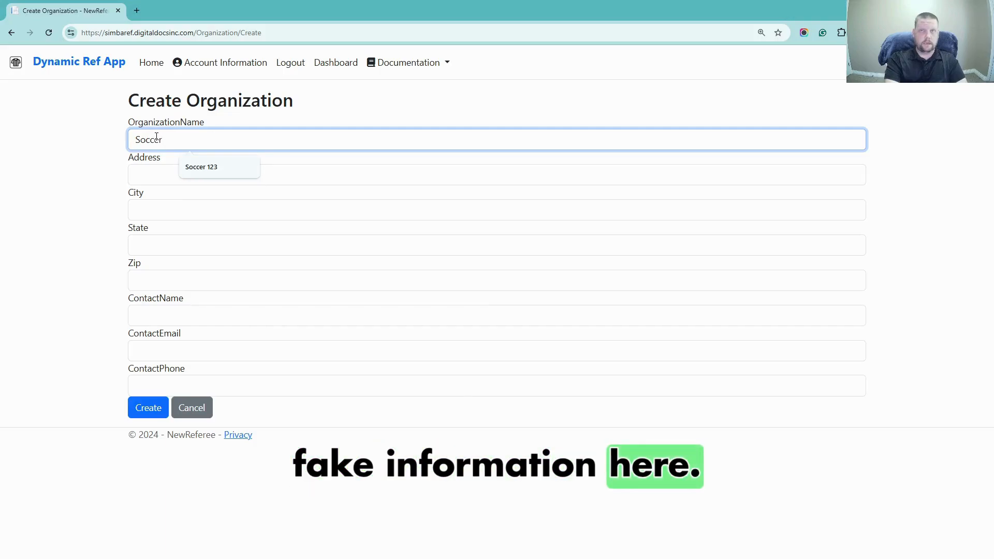
text( school)
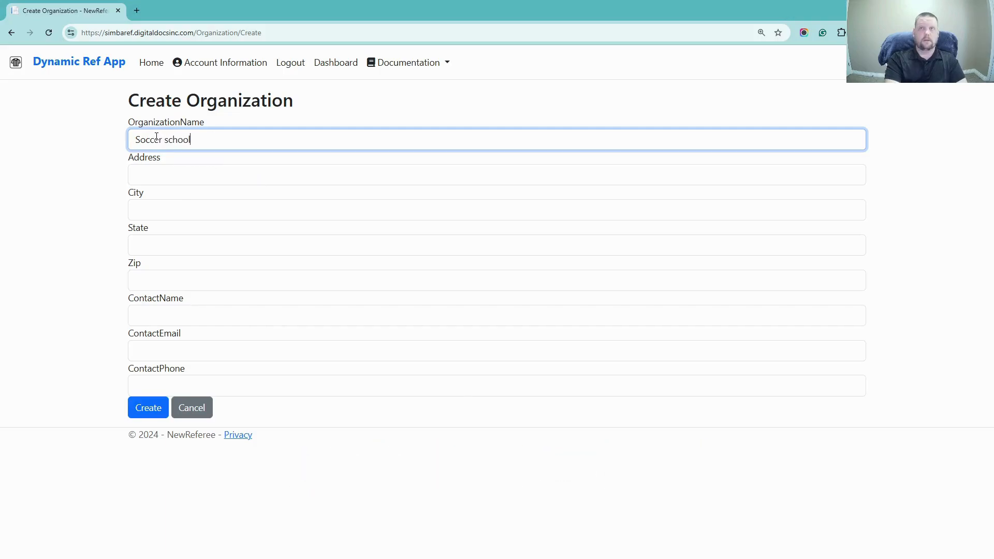
click(174, 169)
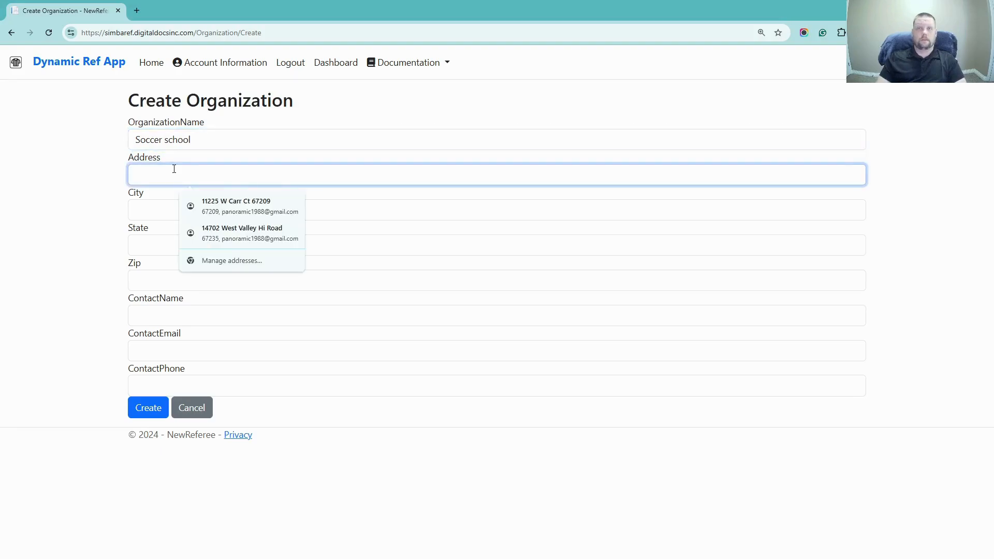
text(123)
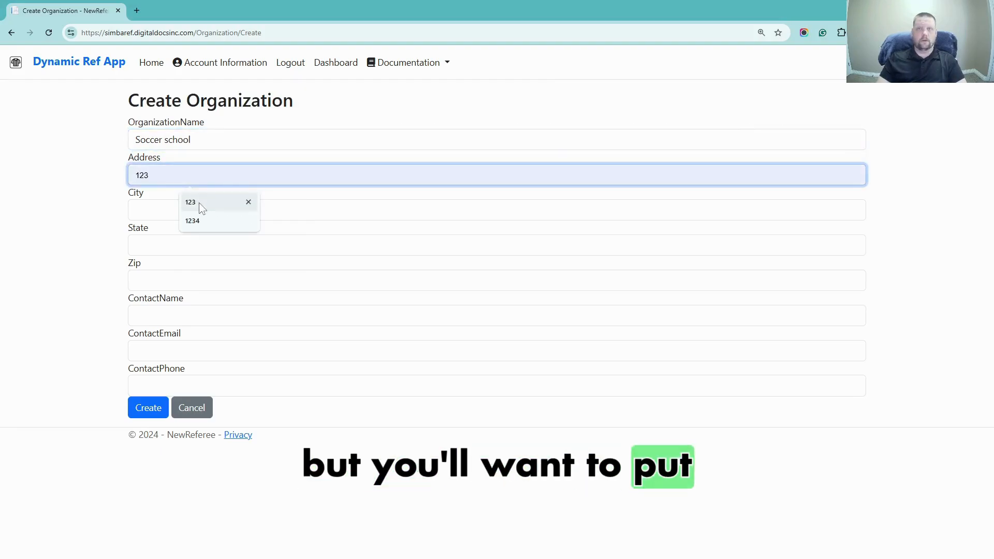
click(199, 202)
Complete the city, zip and state fields, correcting the autofilled state value
click(159, 208)
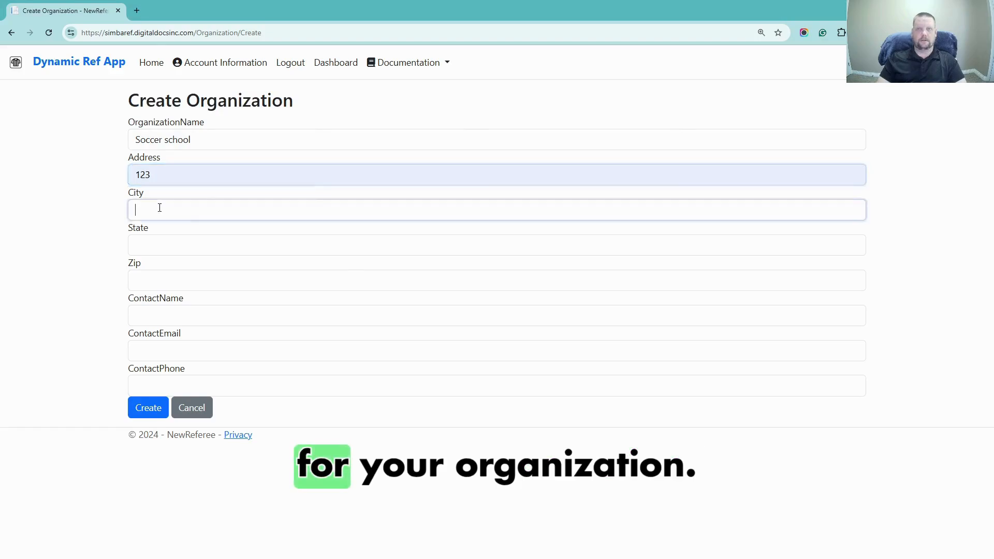
click(102, 216)
click(161, 213)
text(Dallas)
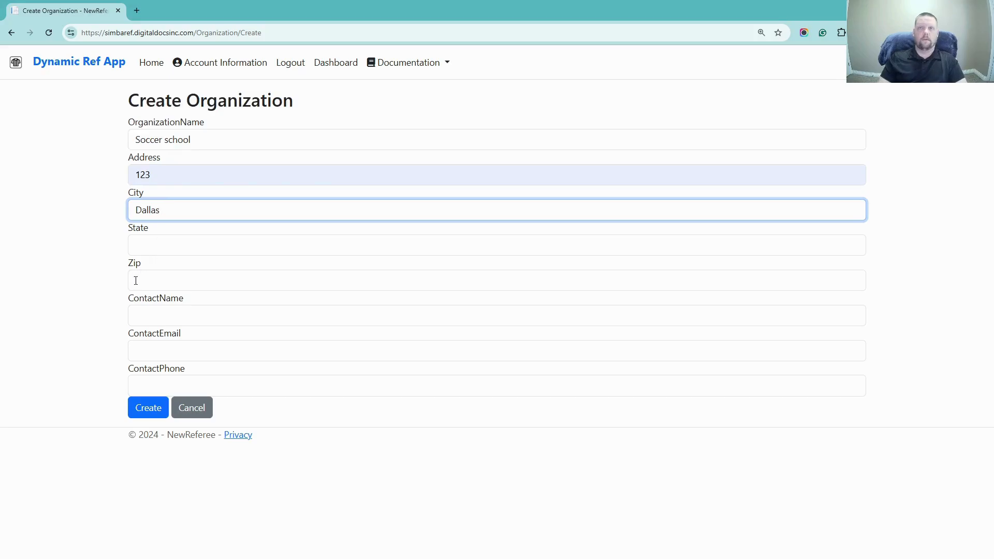
click(143, 280)
text(67)
key(Down)
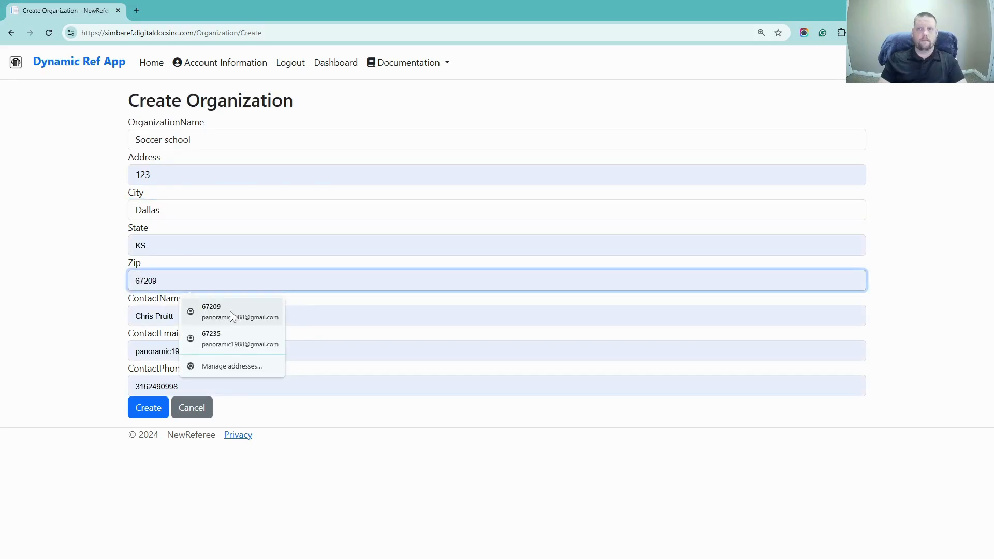
key(Return)
double_click(153, 242)
text(tx)
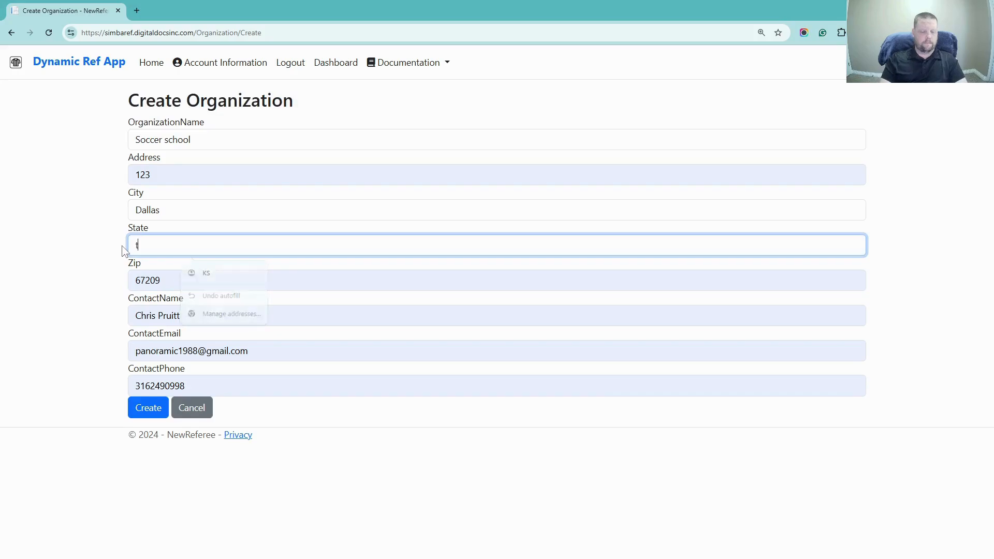
click(89, 279)
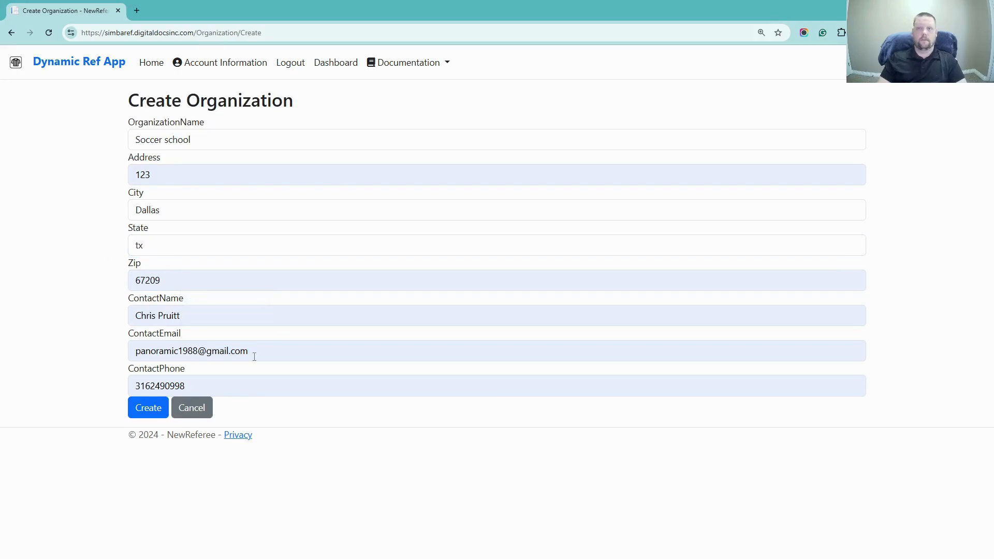
Replace the contact e-mail and phone number, then create the organization and dismiss the save-address prompt
drag(254, 356, 120, 359)
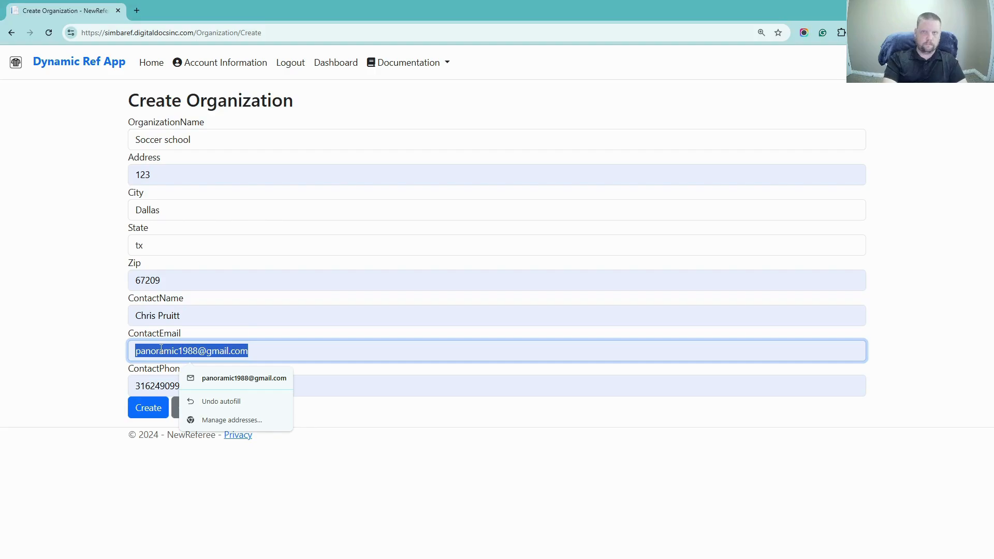
key(BackSpace)
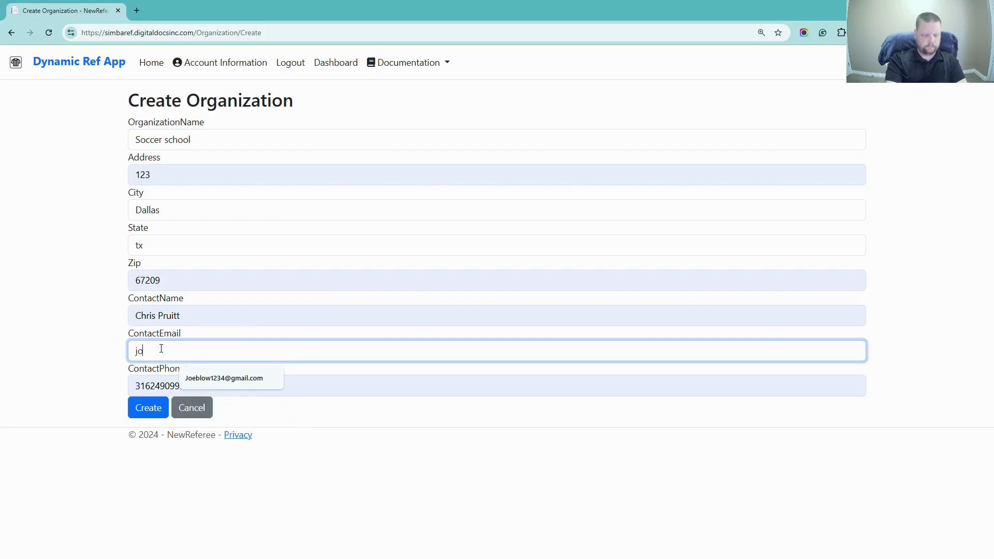
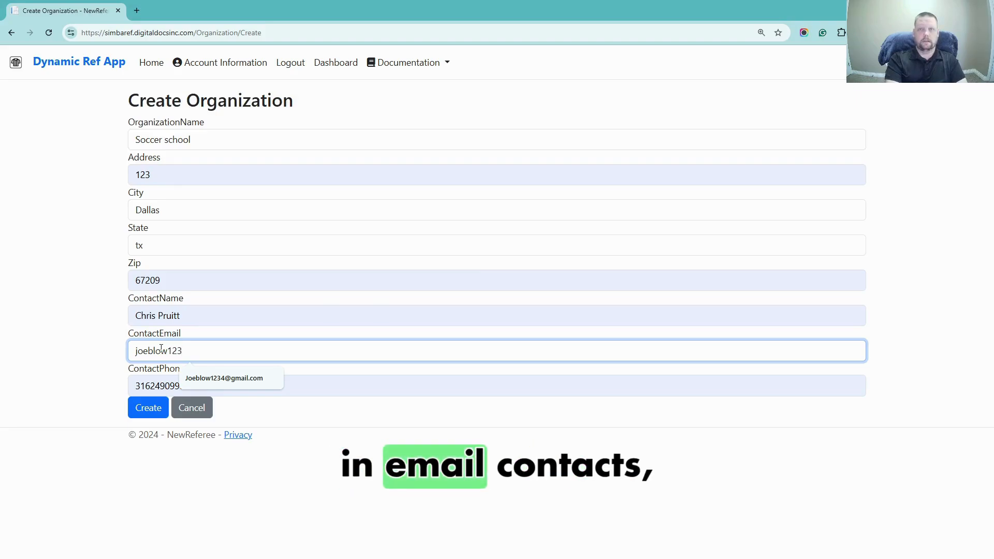
click(235, 379)
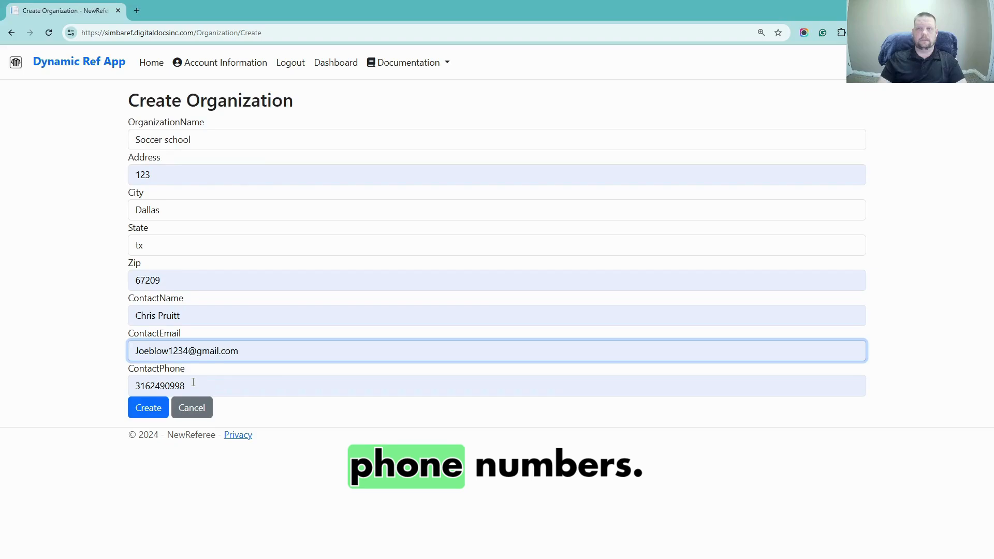
drag(193, 382, 115, 395)
key(BackSpace)
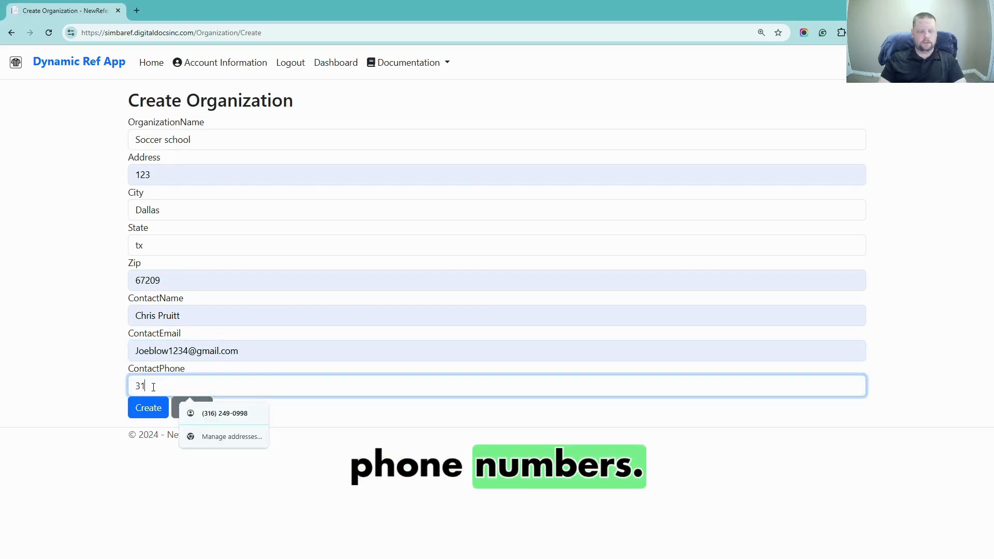
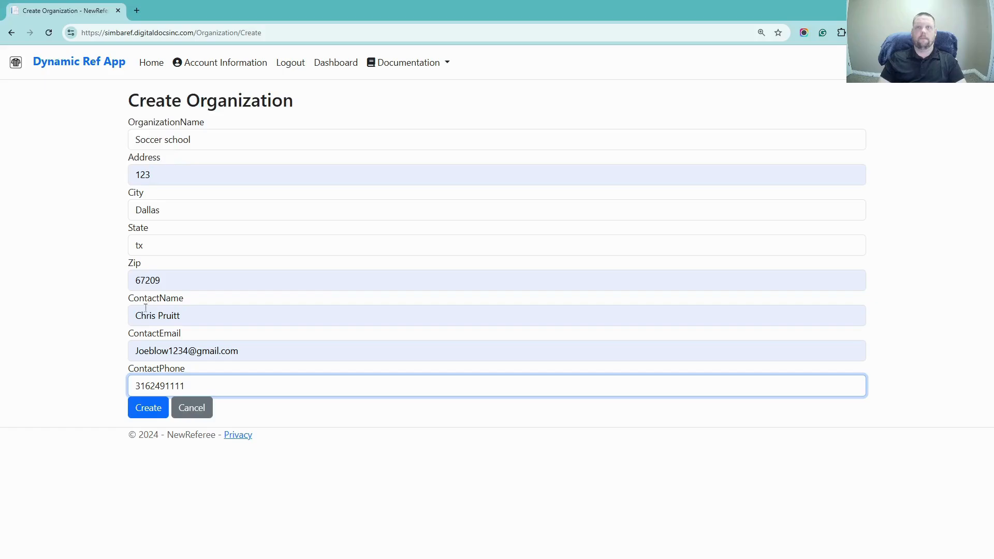
click(144, 413)
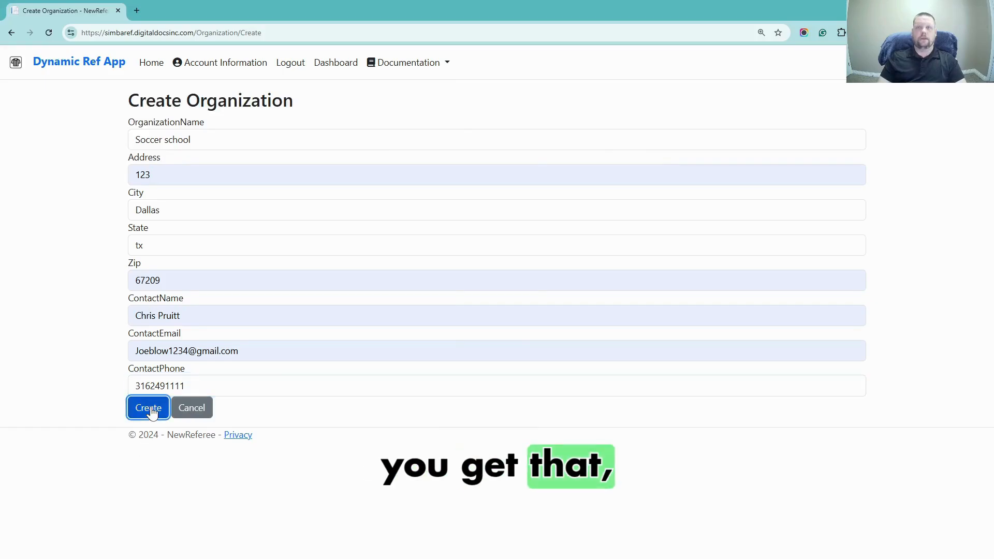
click(773, 60)
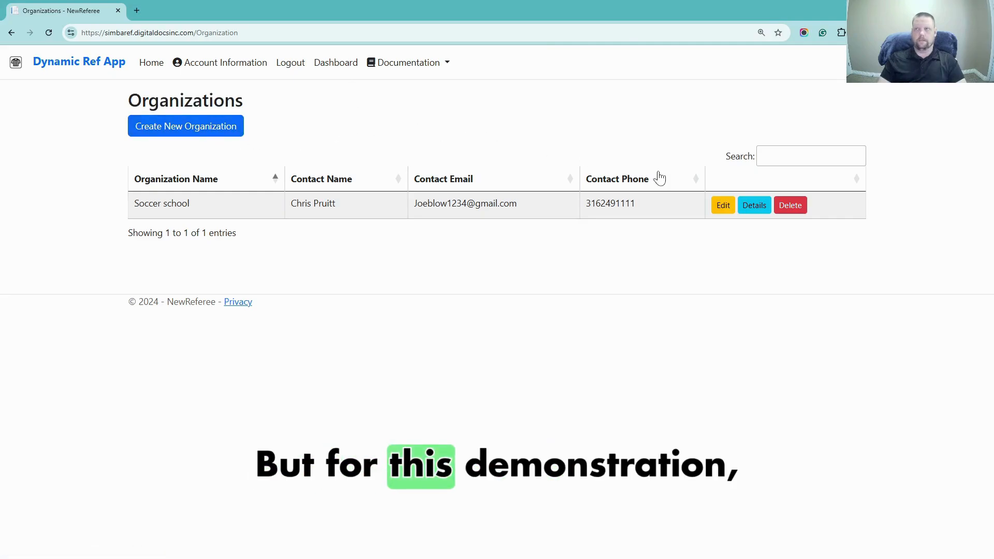
Return to the dashboard and resume onboarding at the Categories step
click(327, 71)
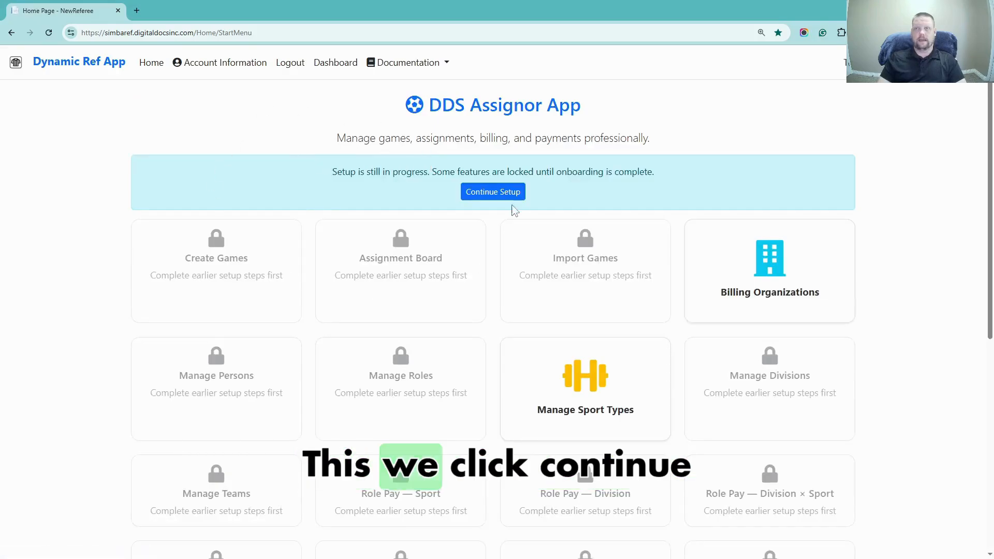
click(493, 193)
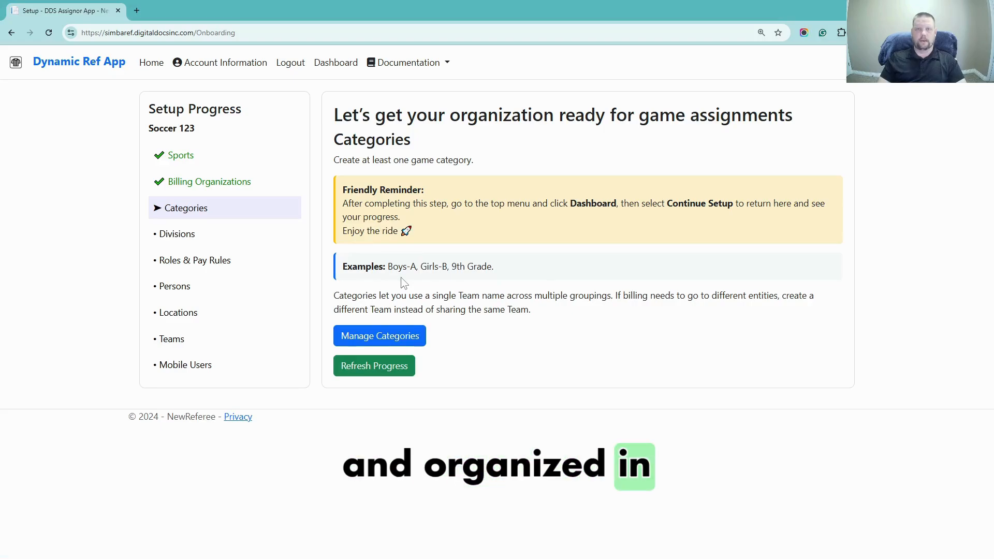
Create a '10th grade' game category, then return to the home dashboard
click(387, 338)
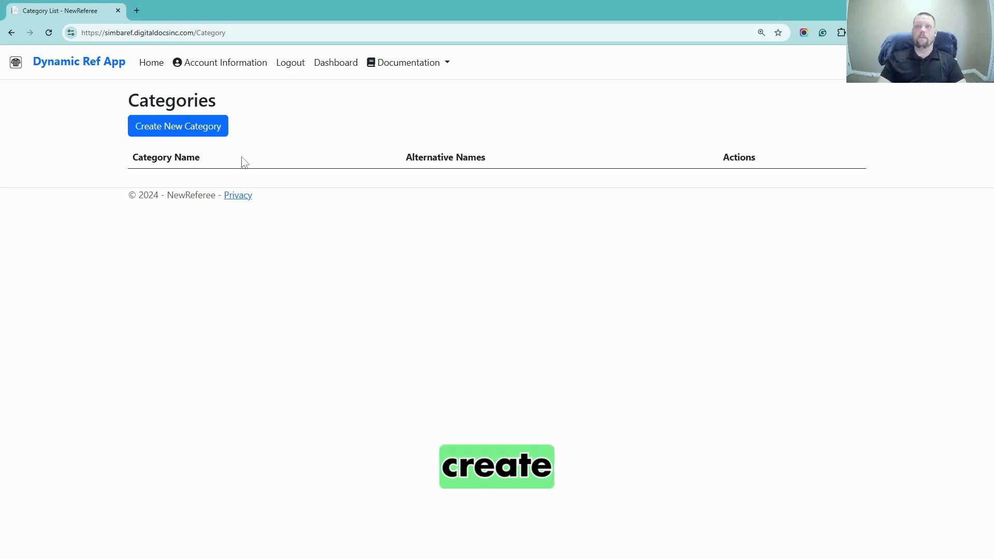
click(193, 132)
click(151, 141)
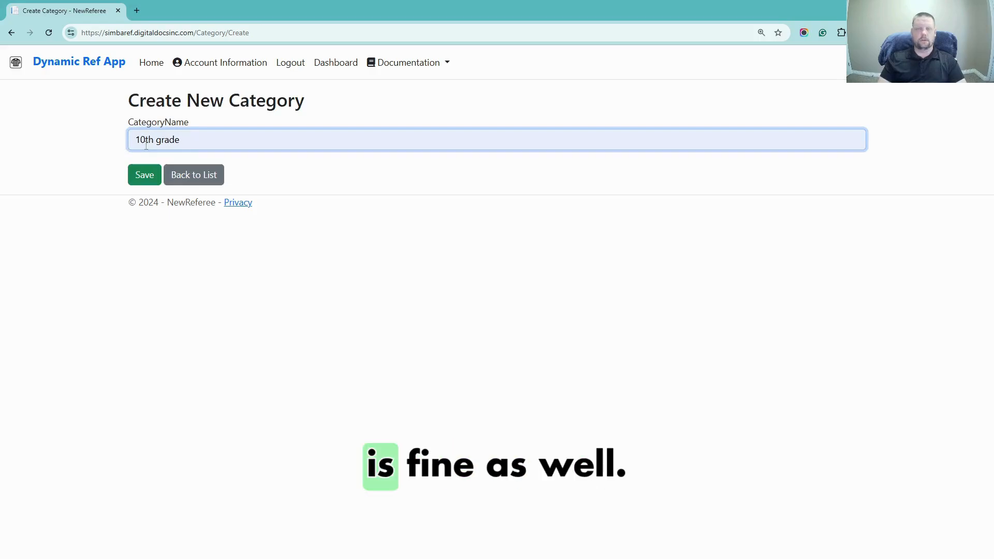
click(144, 176)
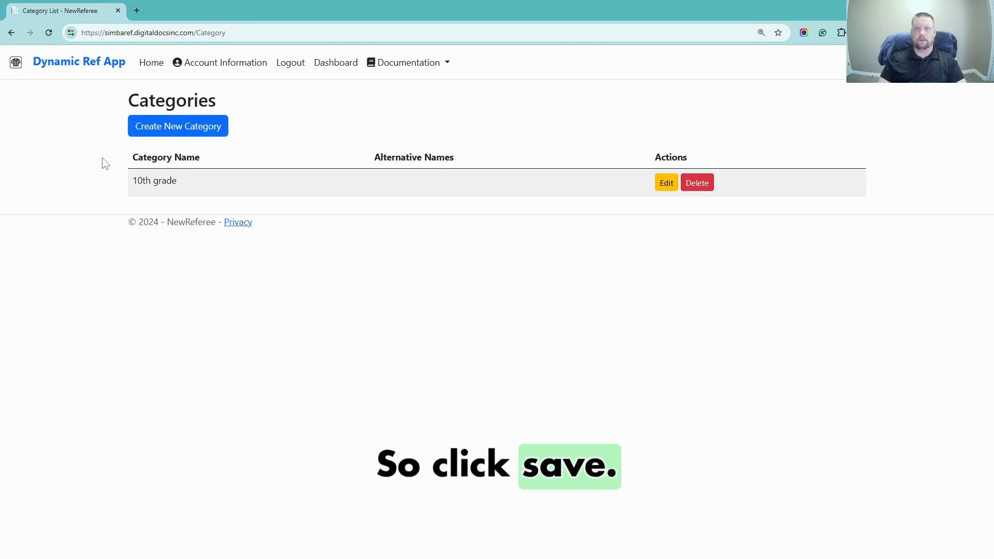
click(339, 64)
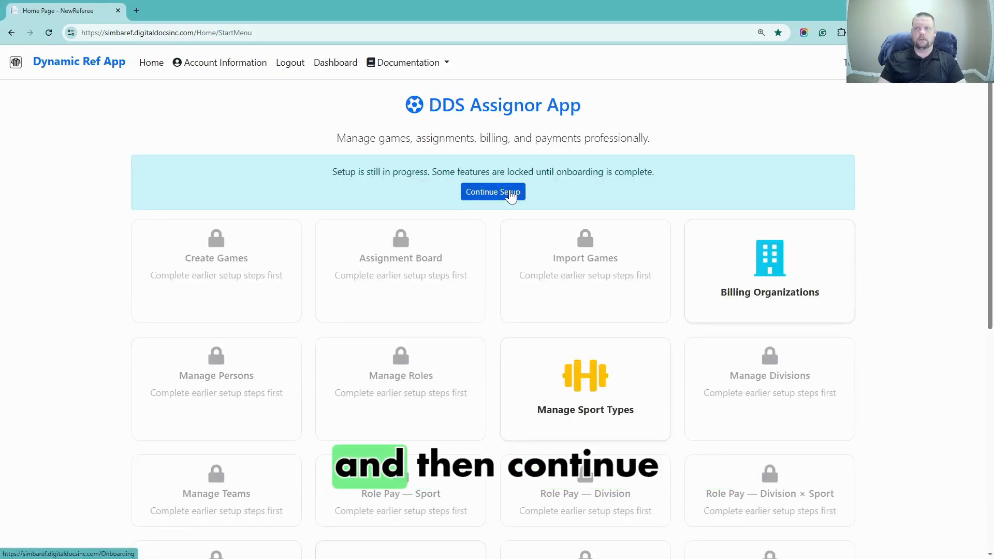
Resume the onboarding setup at the Divisions step
click(510, 196)
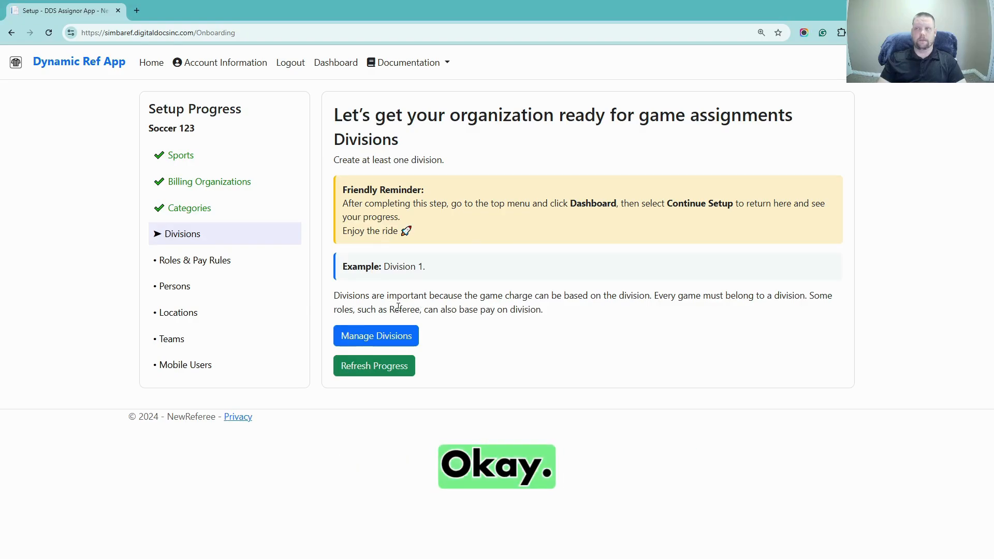
Start a new division named Division 1 with Football as its sport
click(381, 337)
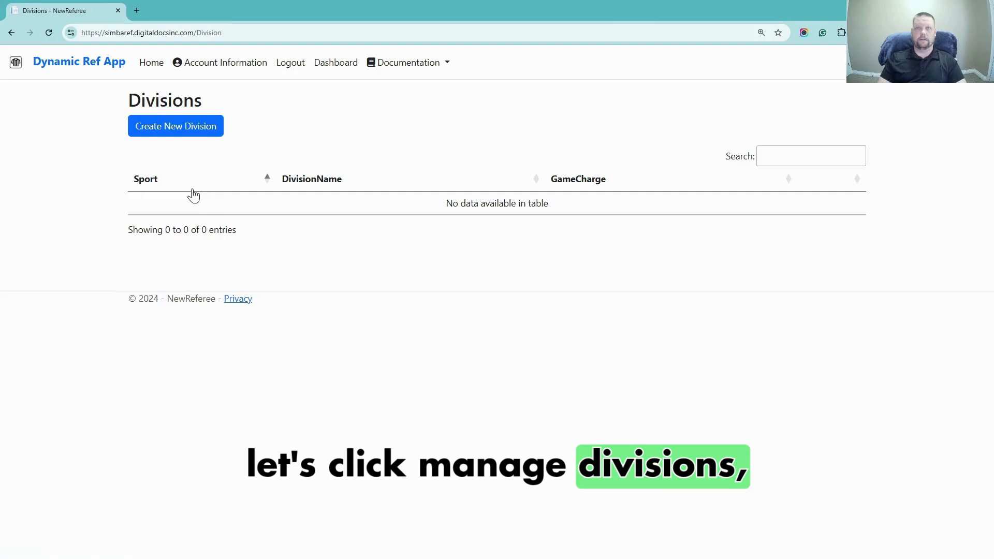
click(192, 133)
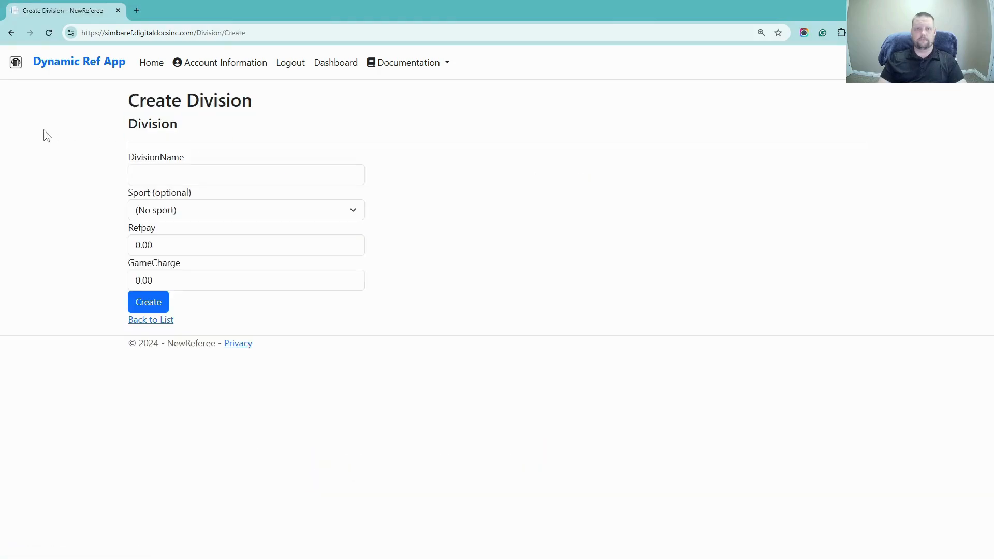
click(189, 171)
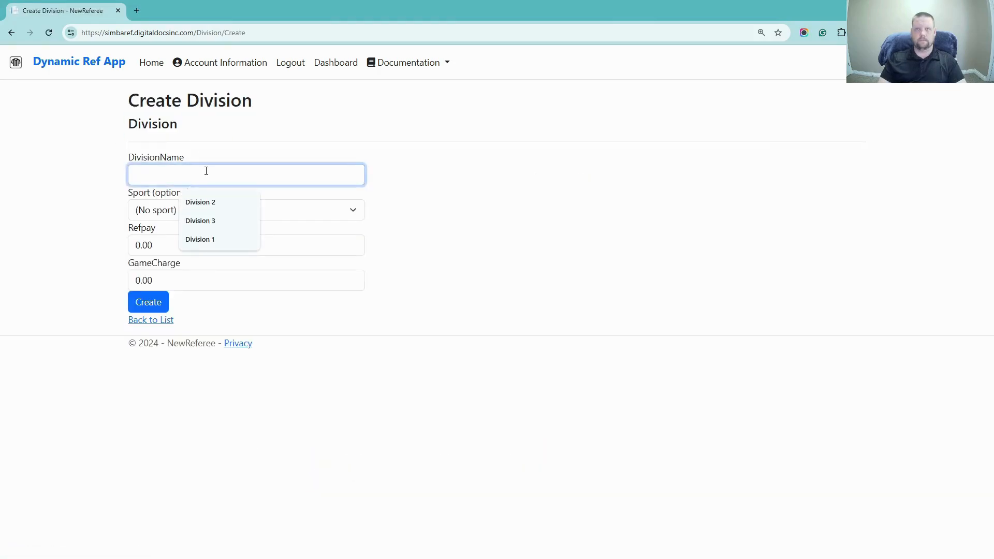
click(200, 239)
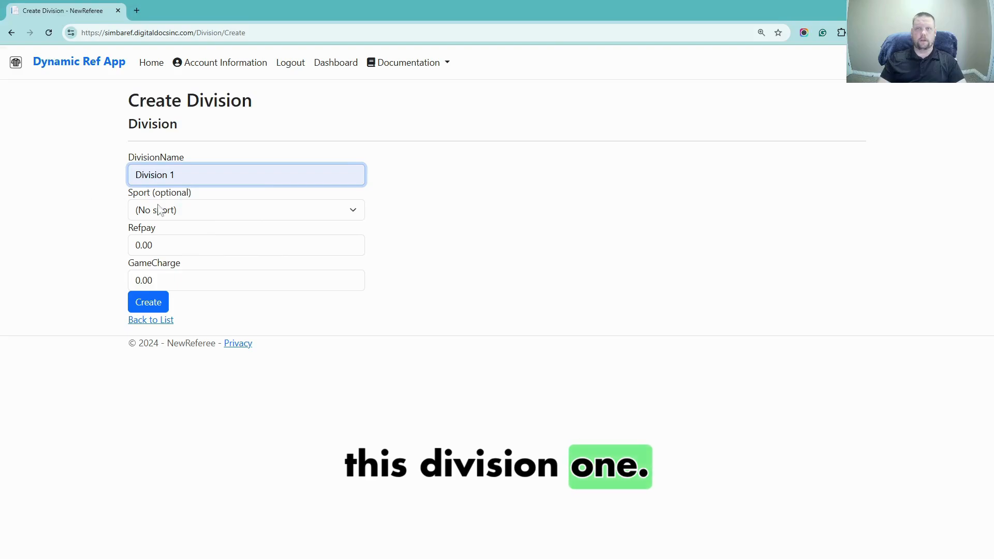
click(287, 213)
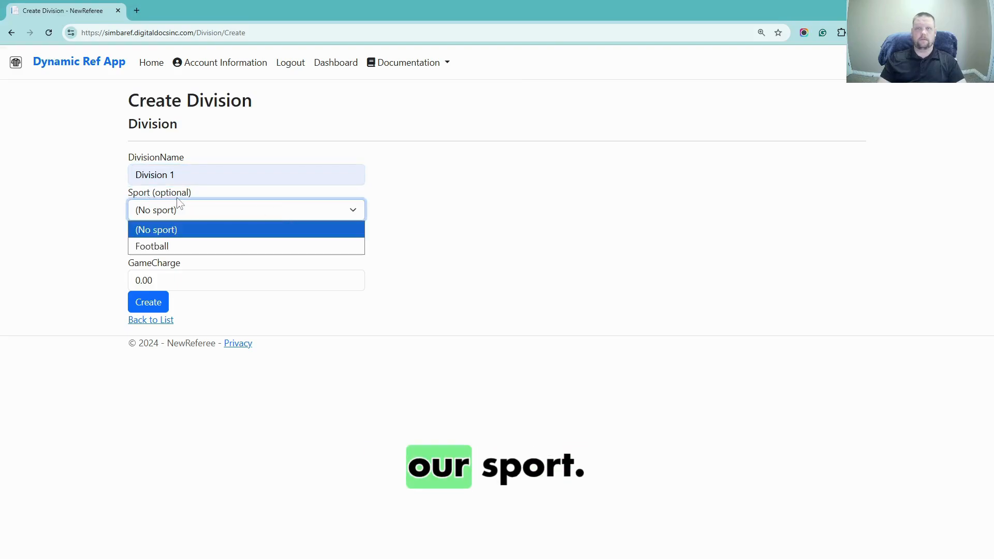
click(155, 246)
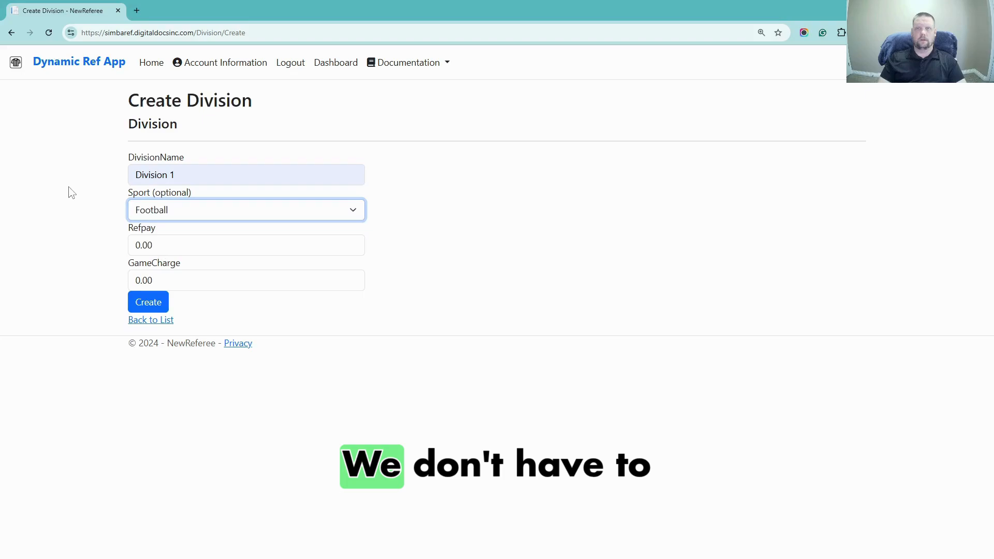
click(184, 212)
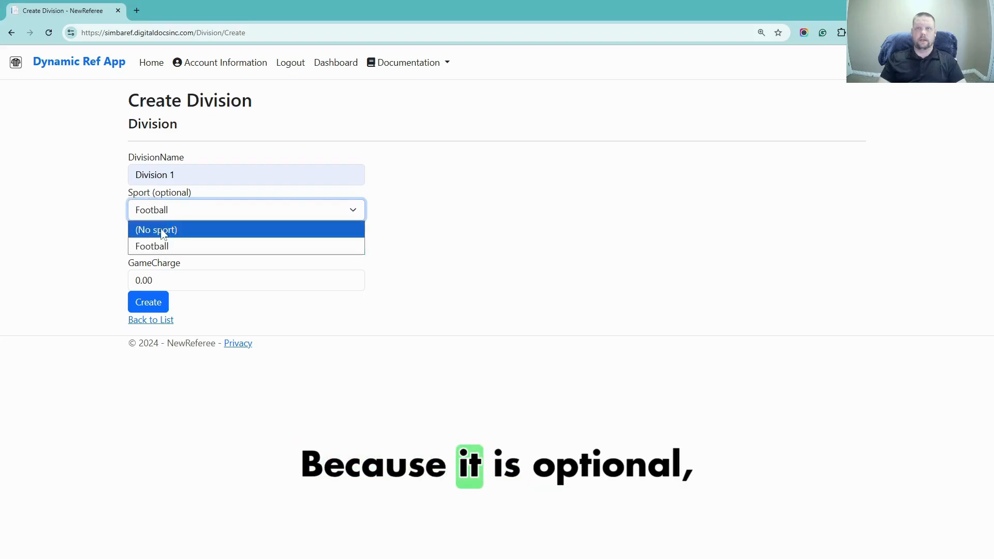
click(174, 213)
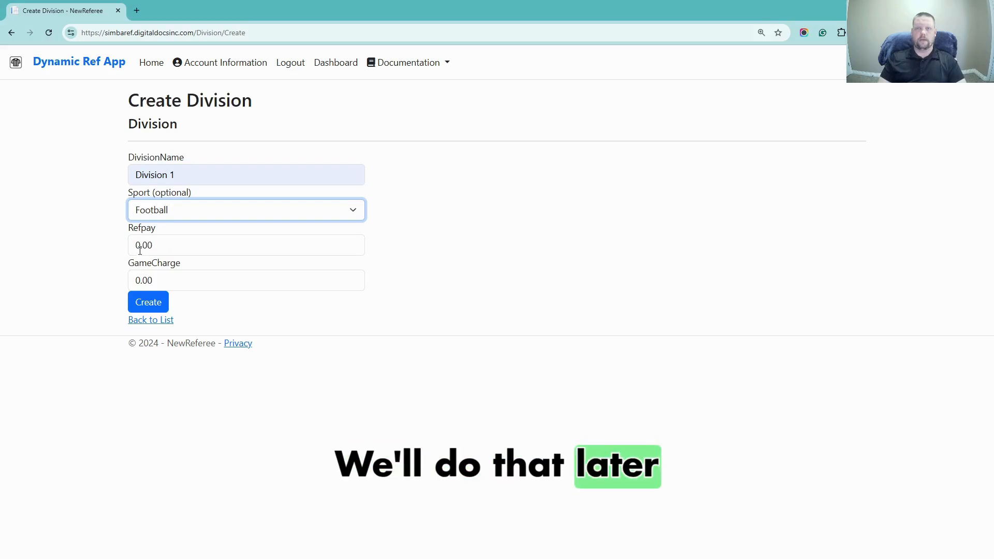
Set the division's game charge to 50.00 and create it
double_click(156, 280)
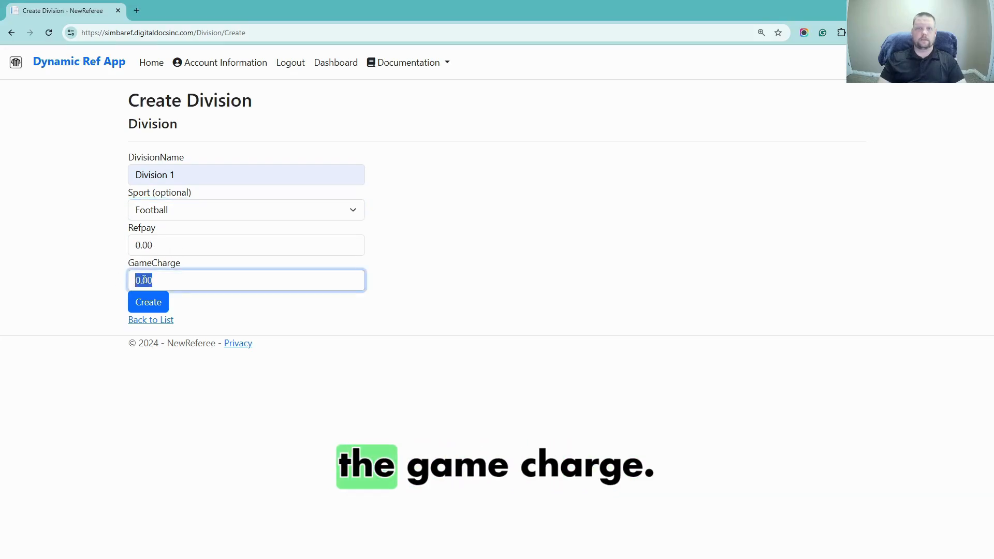
click(105, 281)
double_click(143, 281)
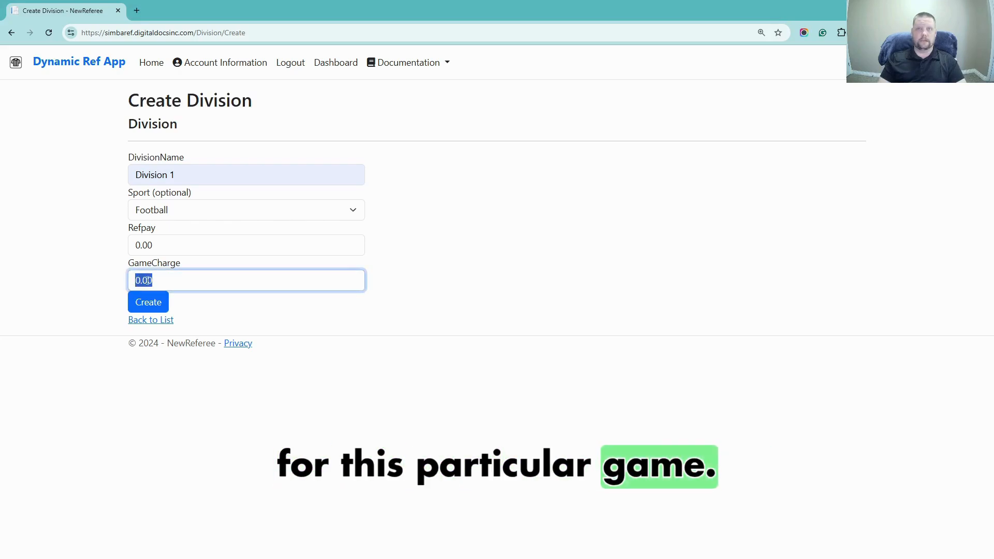
text(50.0)
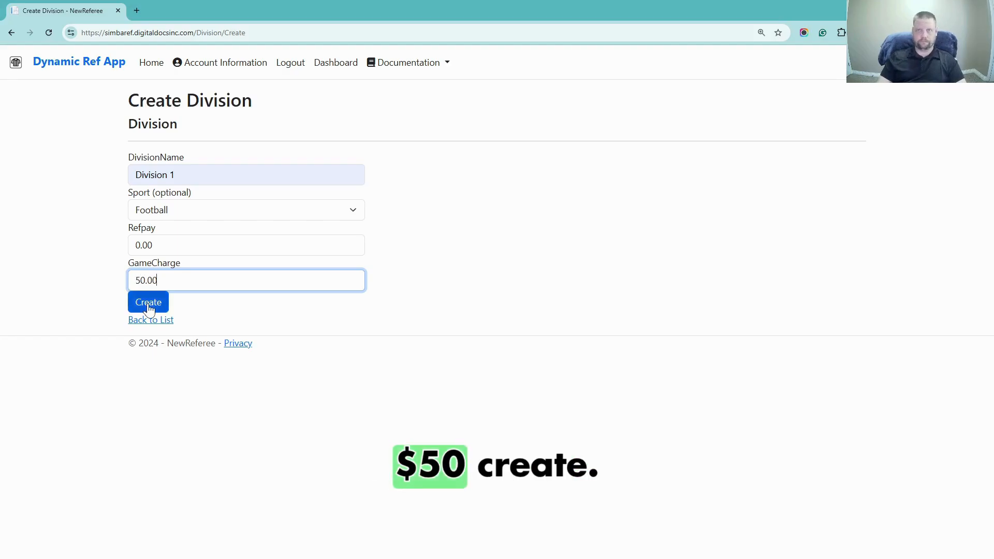
click(149, 306)
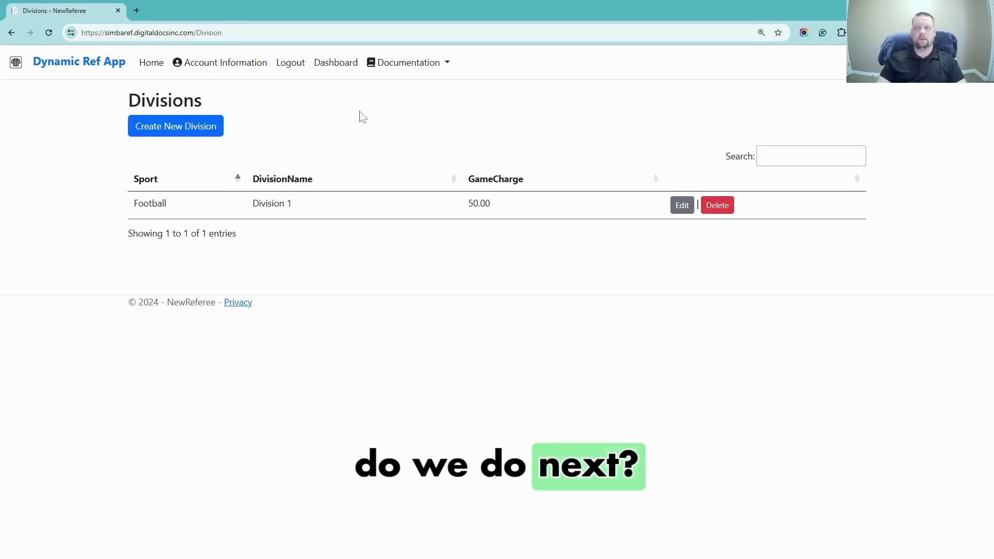
Return to the dashboard, resume setup at Roles & Pay Rules, and open the Roles list
click(335, 66)
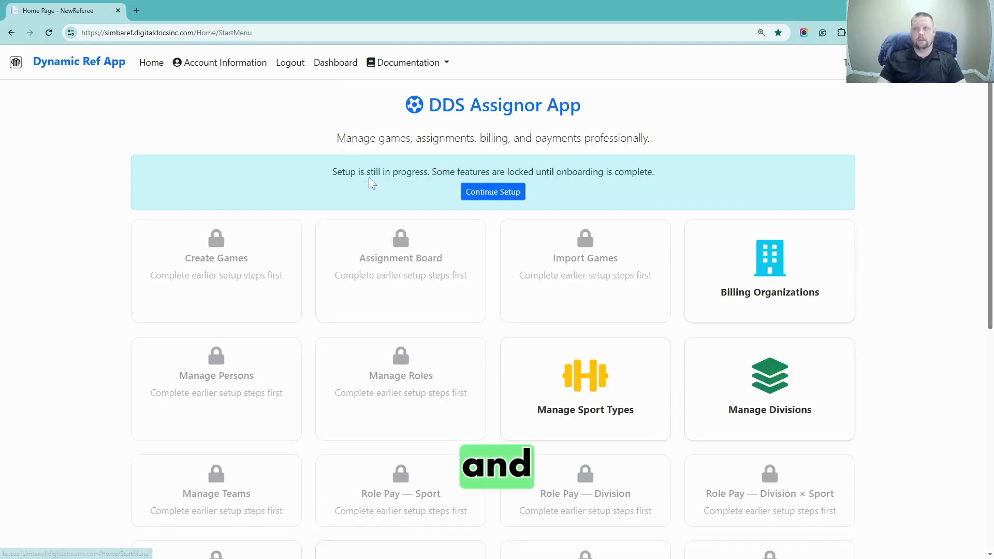
click(489, 200)
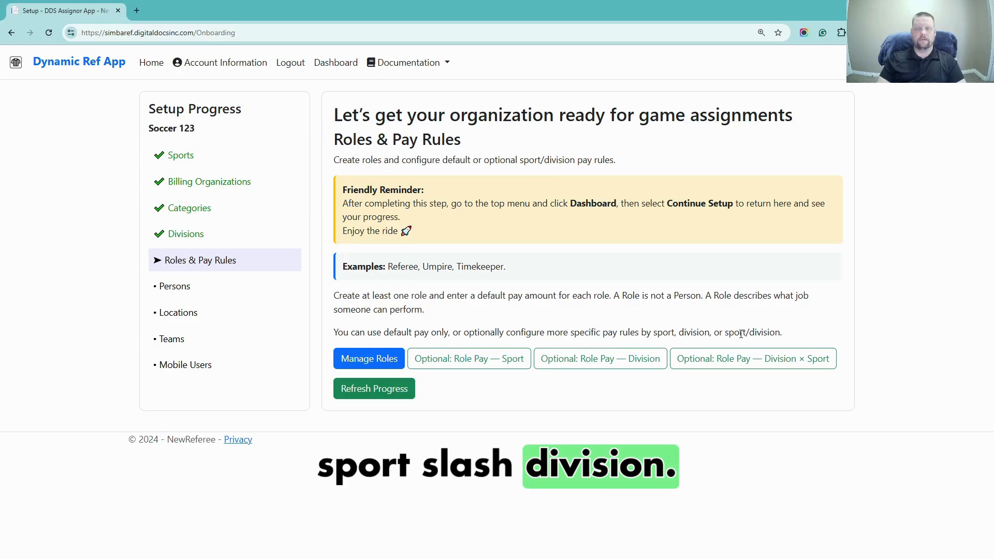
click(365, 358)
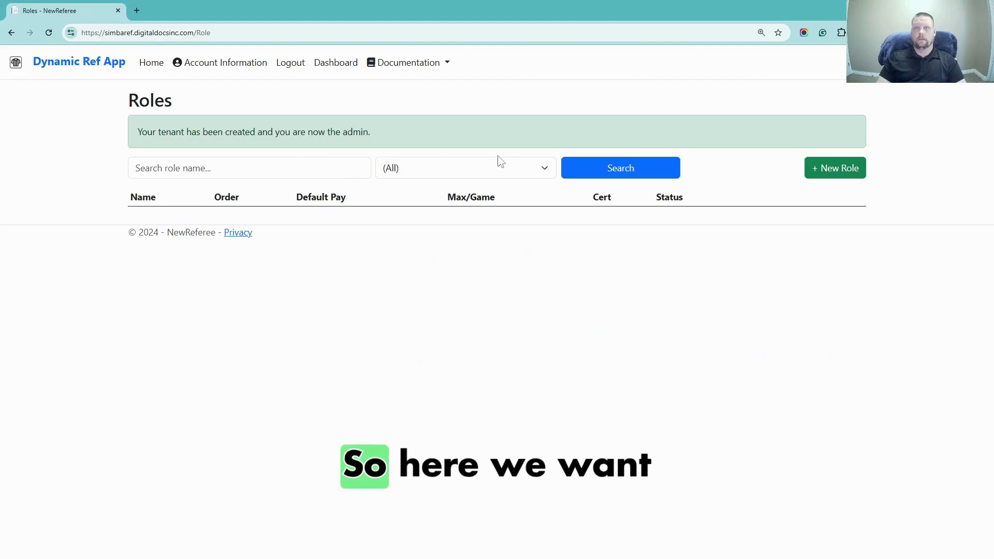
Create a Referee role with 35.00 default pay, then go back to the dashboard
click(834, 171)
click(266, 145)
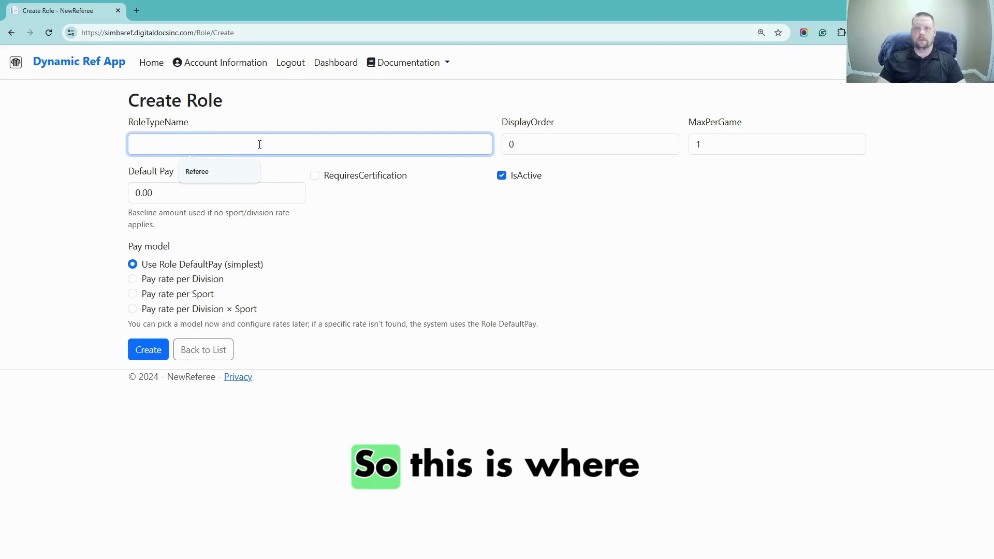
click(211, 172)
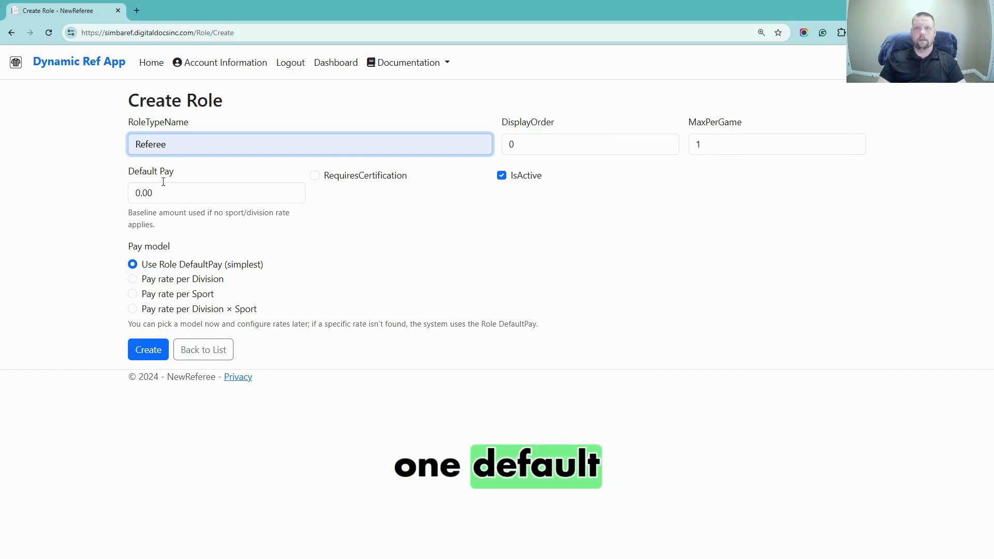
drag(155, 192, 129, 199)
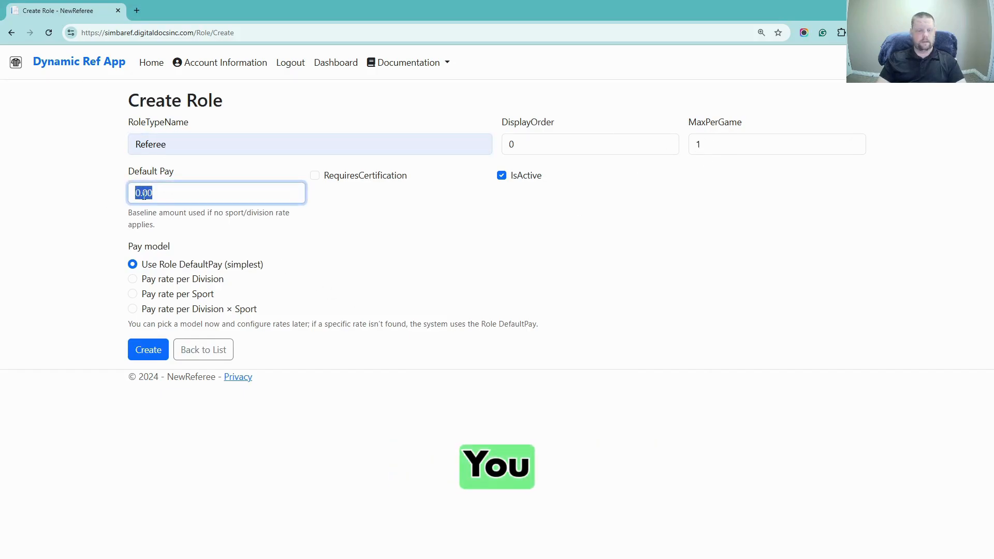
text(35.00)
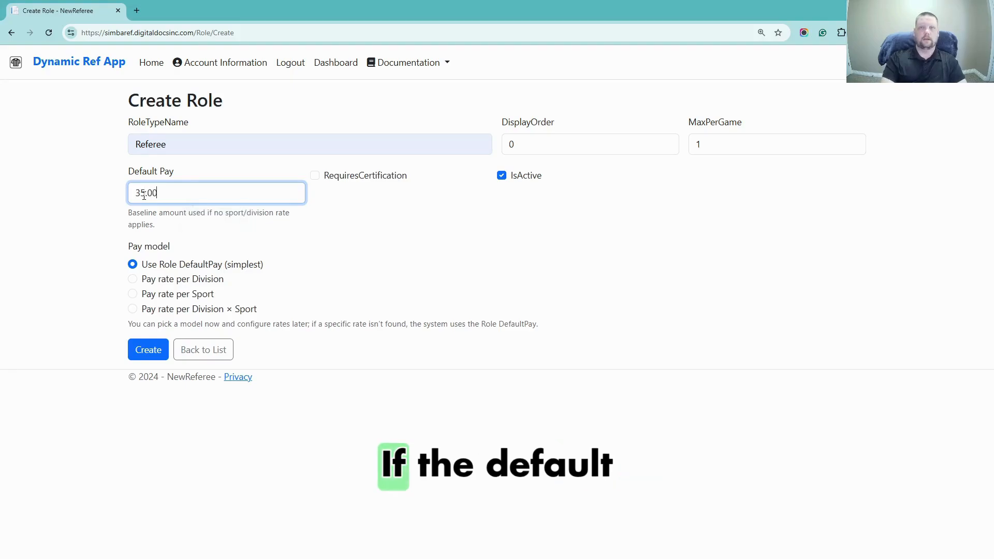
click(89, 208)
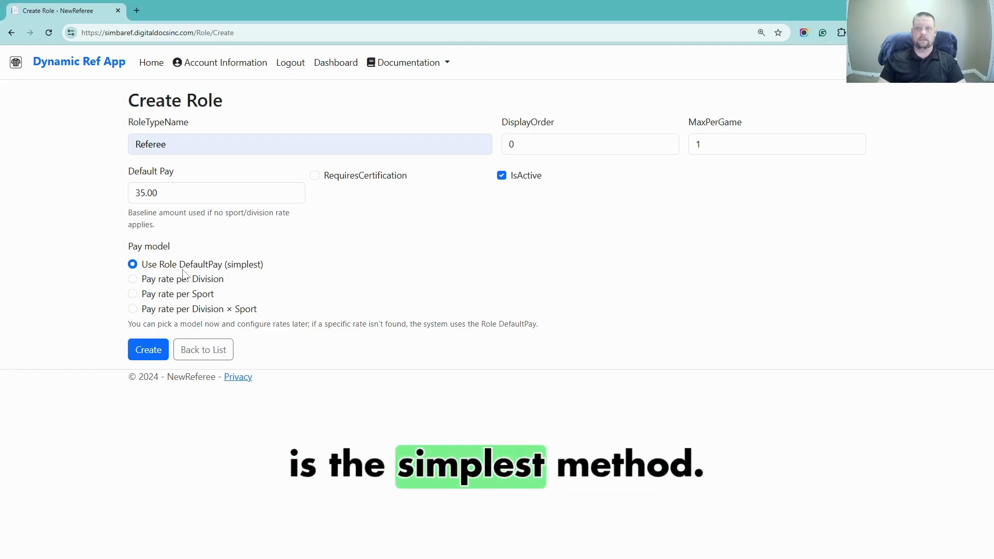
click(147, 350)
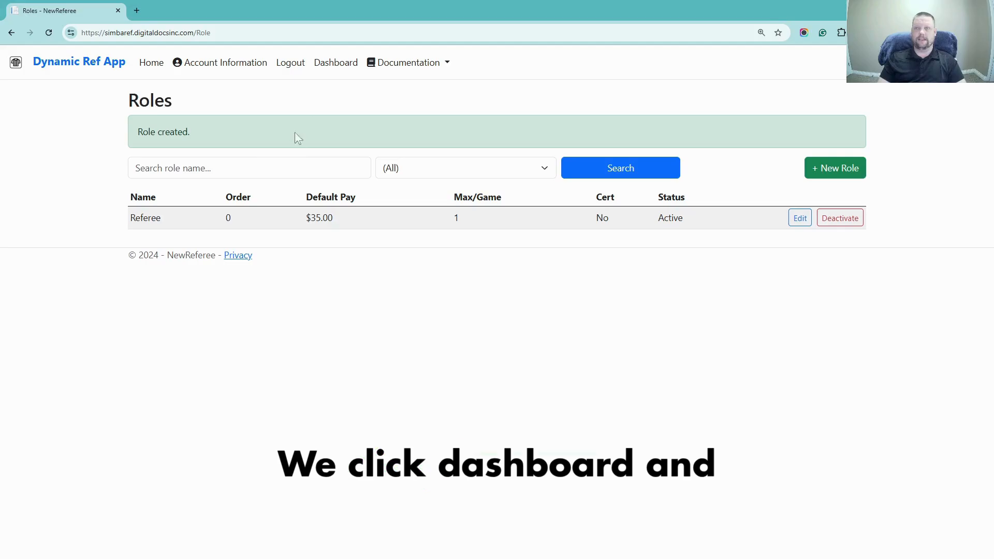
click(335, 69)
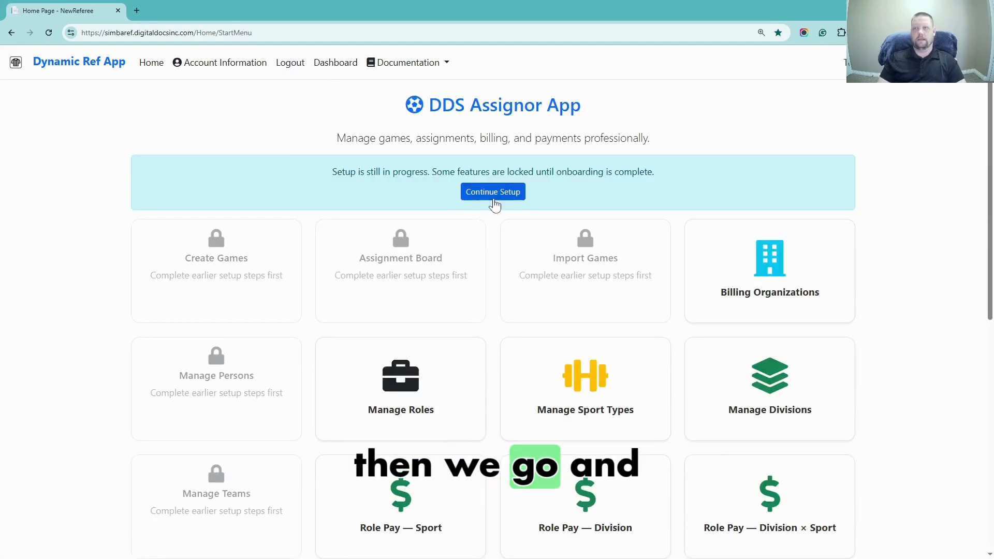
Resume setup at the Persons step and open the Persons list
click(509, 195)
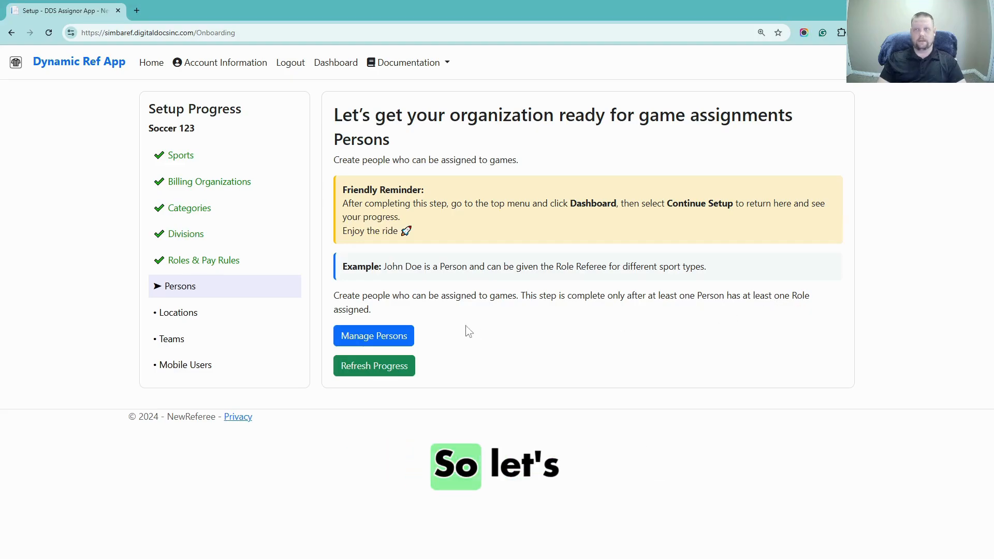
click(385, 337)
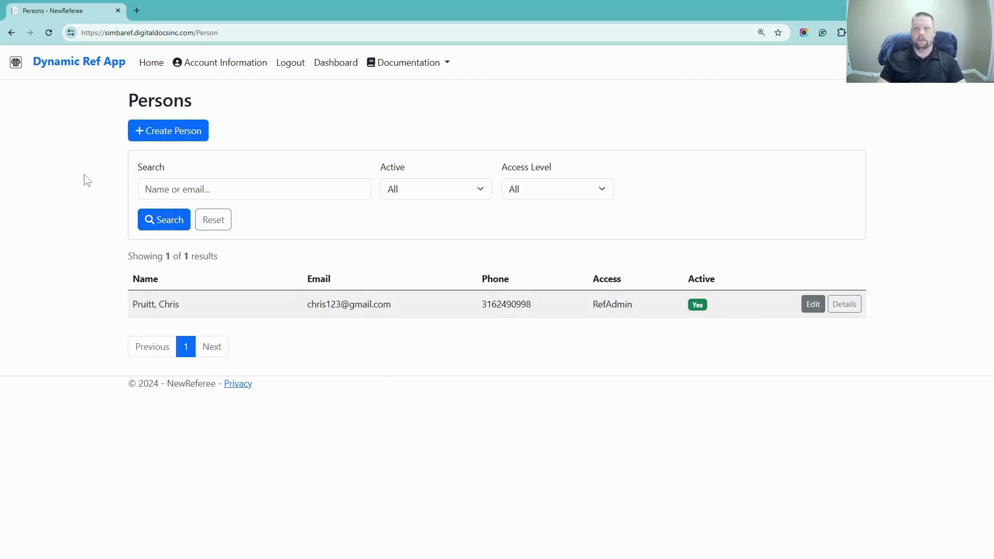
Enter the new referee's first name, last name, e-mail address and phone number, keeping Referee (mobile only) access
click(165, 136)
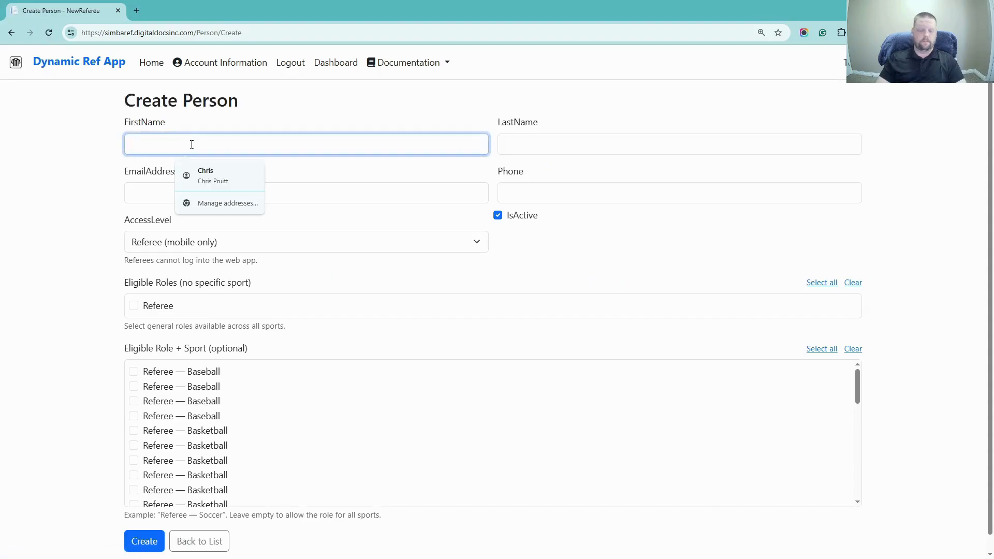
text(Joe)
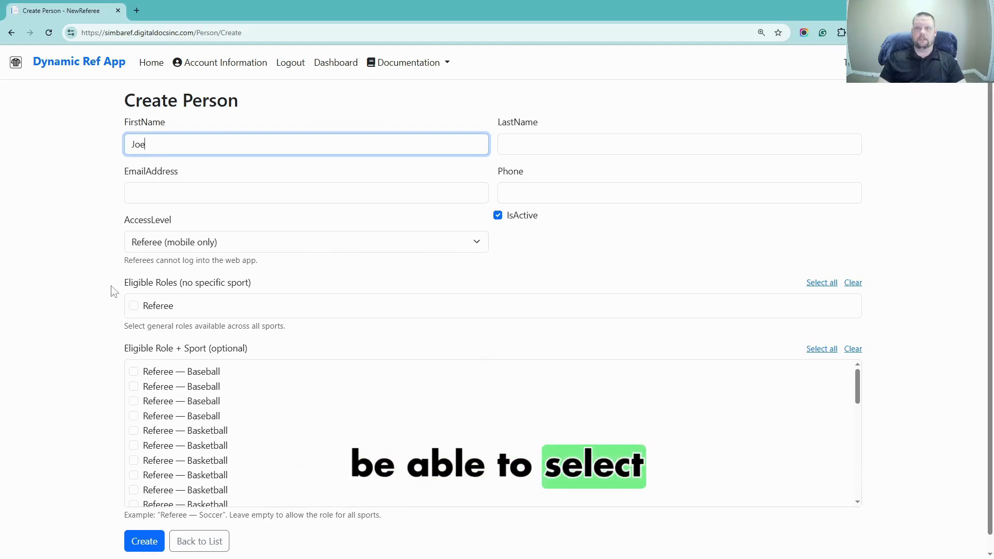
click(533, 141)
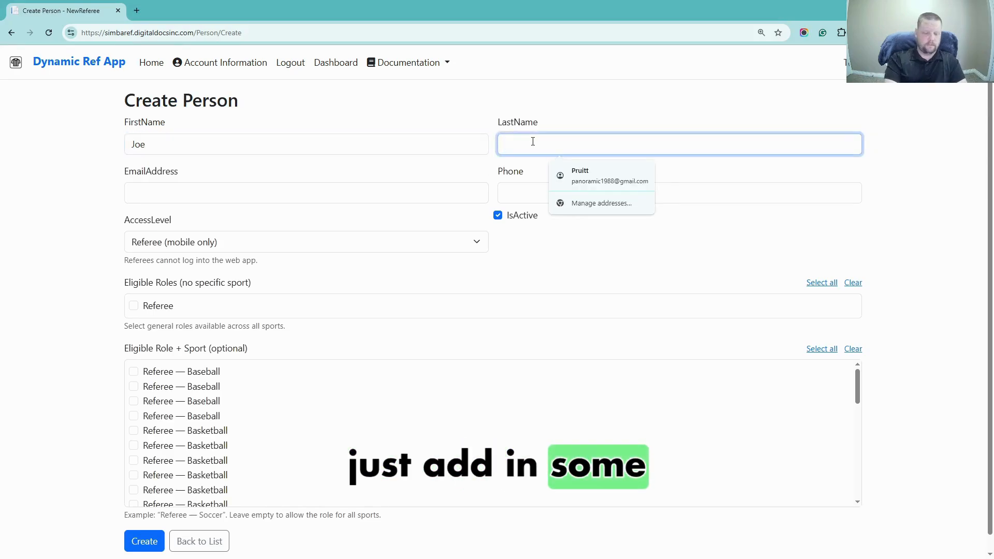
text(blow)
click(230, 198)
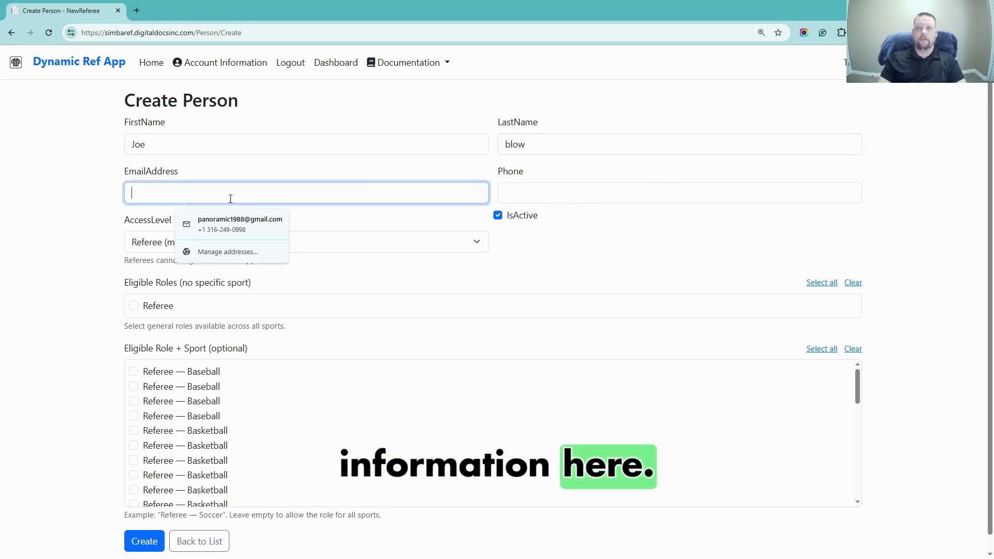
click(96, 172)
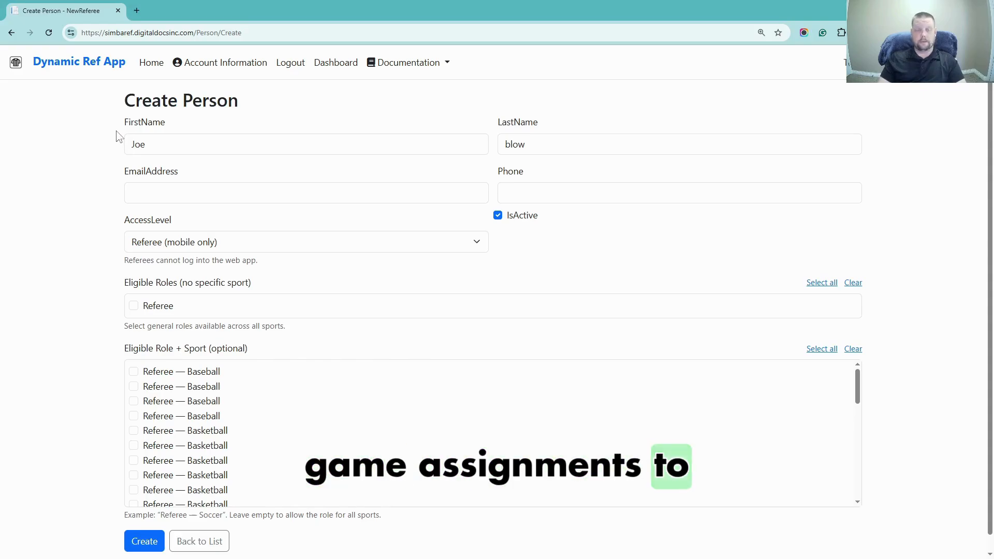
click(166, 188)
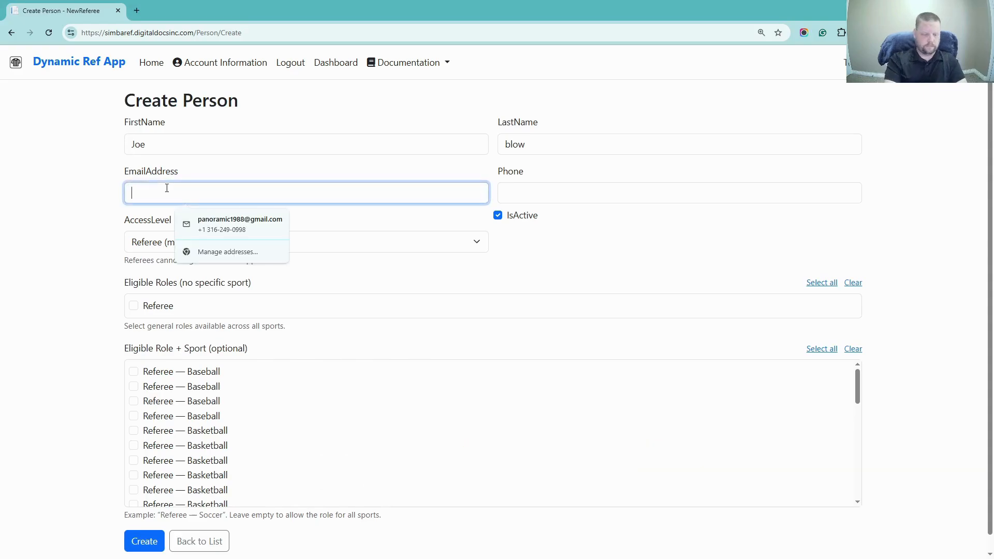
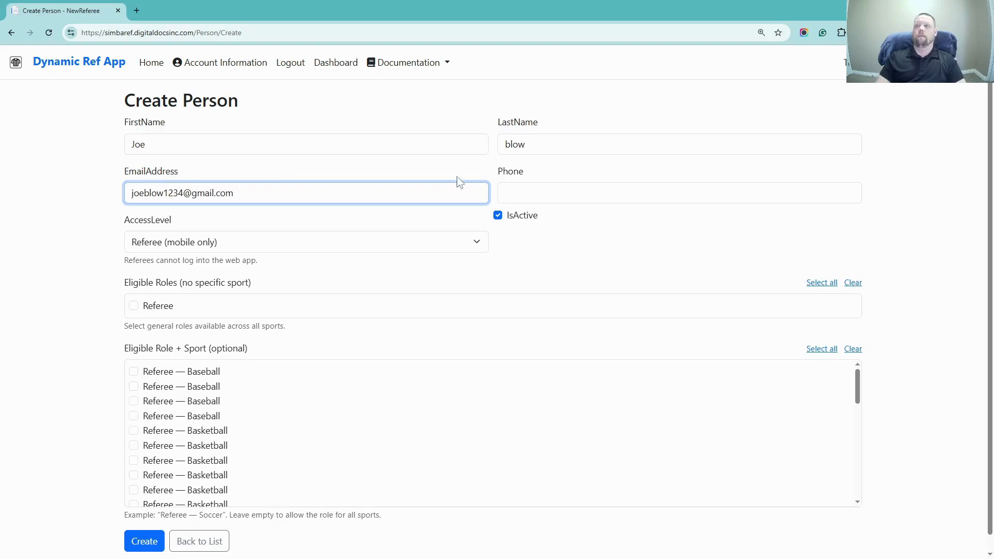
click(515, 190)
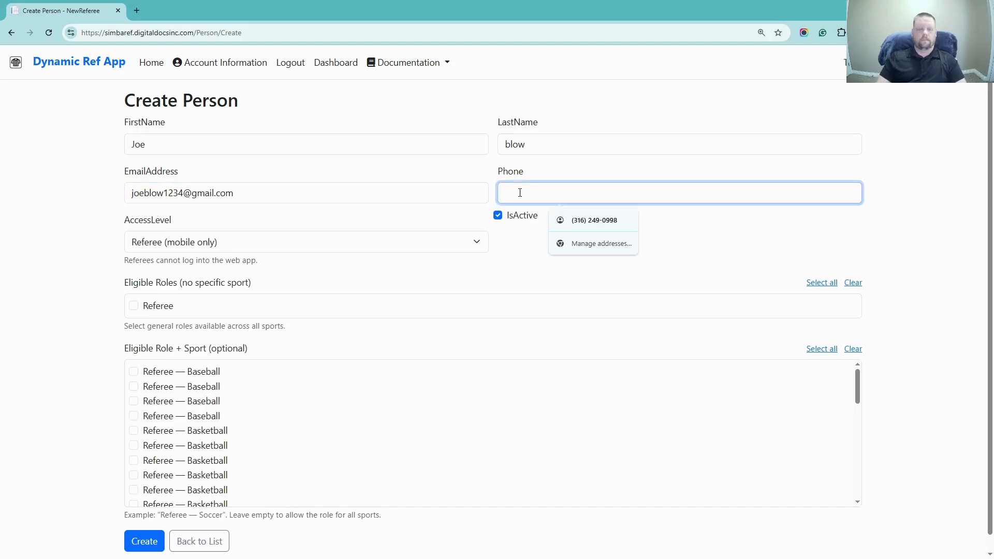
text(111)
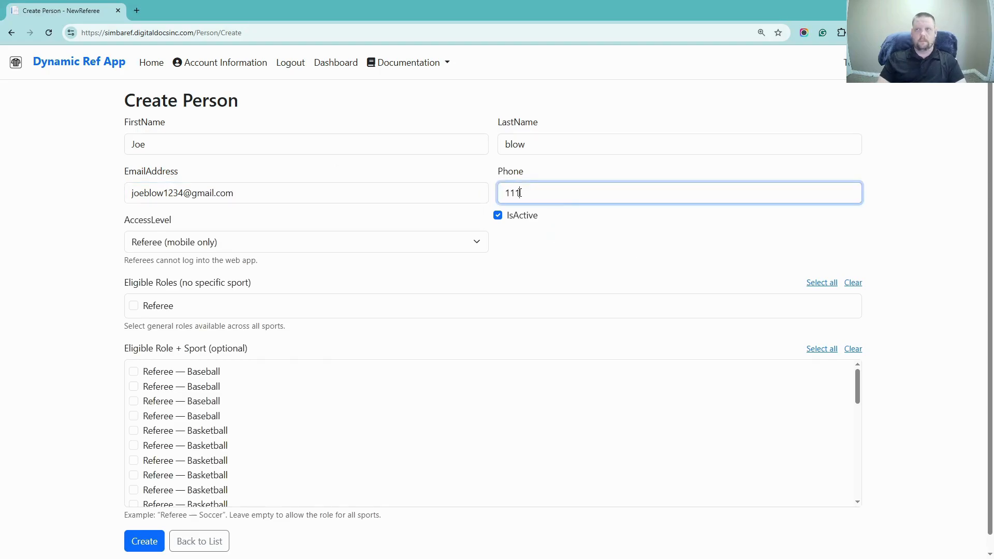
text(1111111)
scroll(78, 233, down, 1)
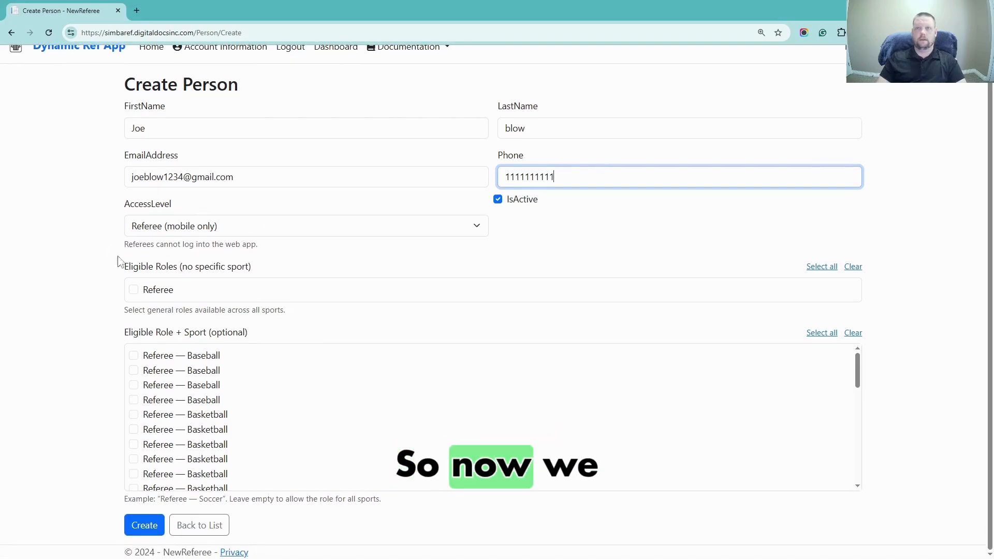
Make the person eligible for the Referee and Referee — Football roles
click(134, 289)
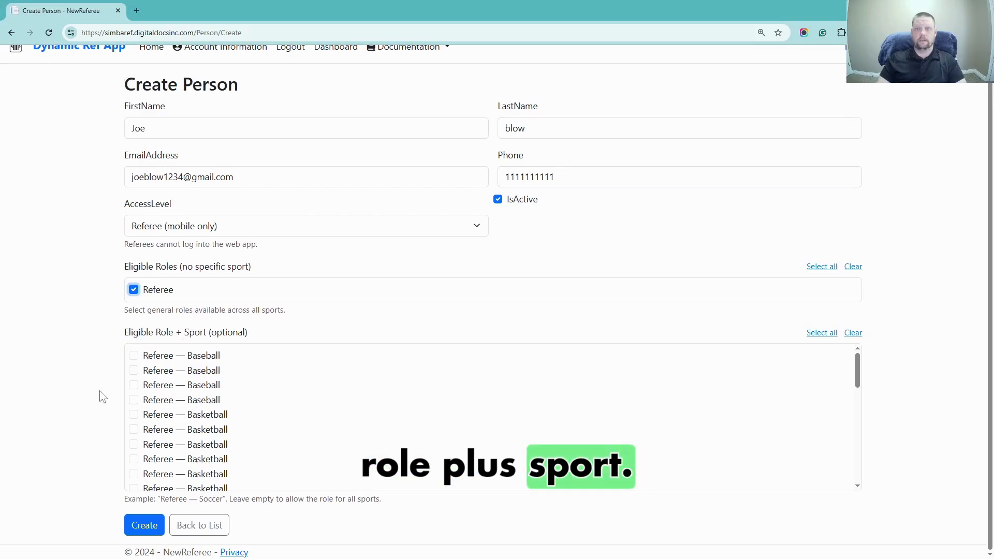
scroll(217, 422, down, 5)
scroll(217, 422, up, 1)
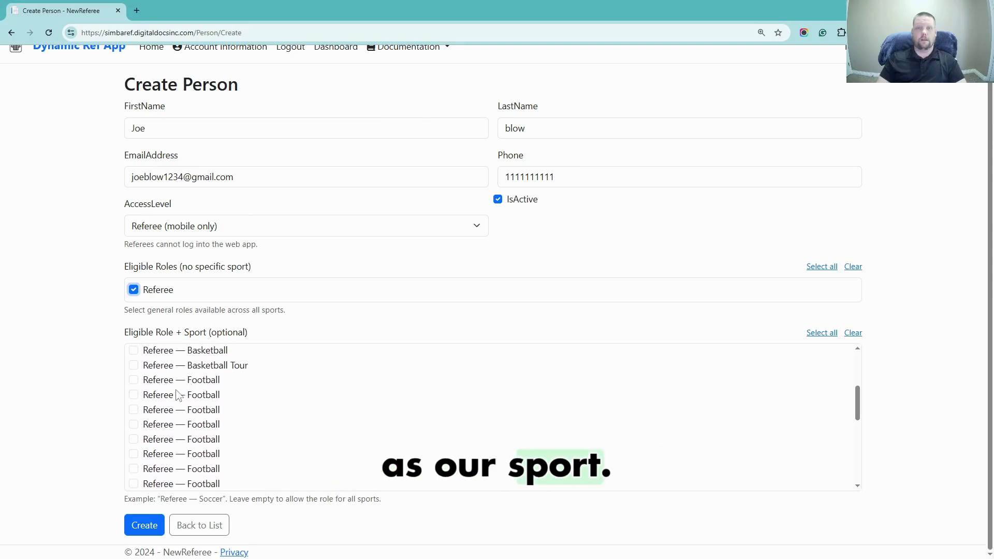
click(135, 382)
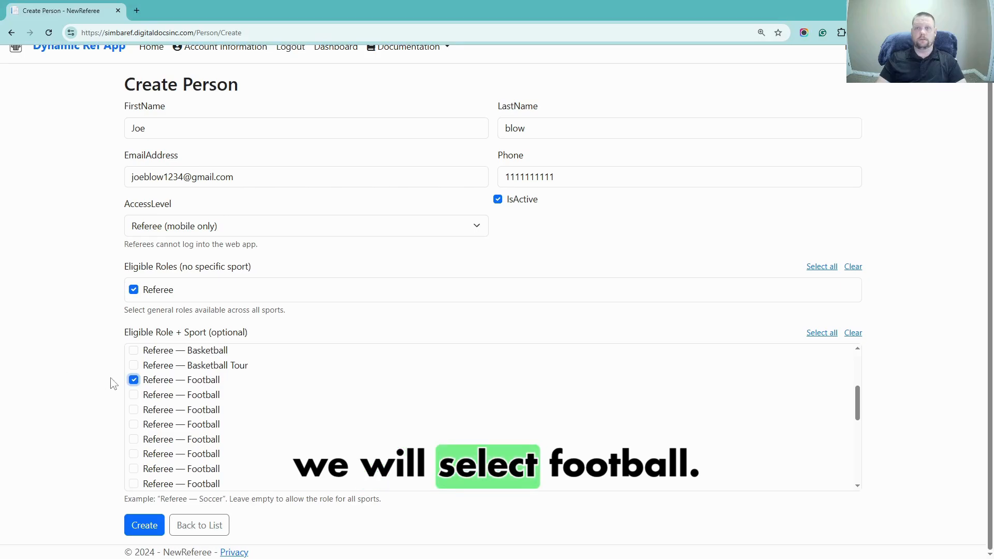
Save the new referee and return to the Dashboard
scroll(168, 408, up, 2)
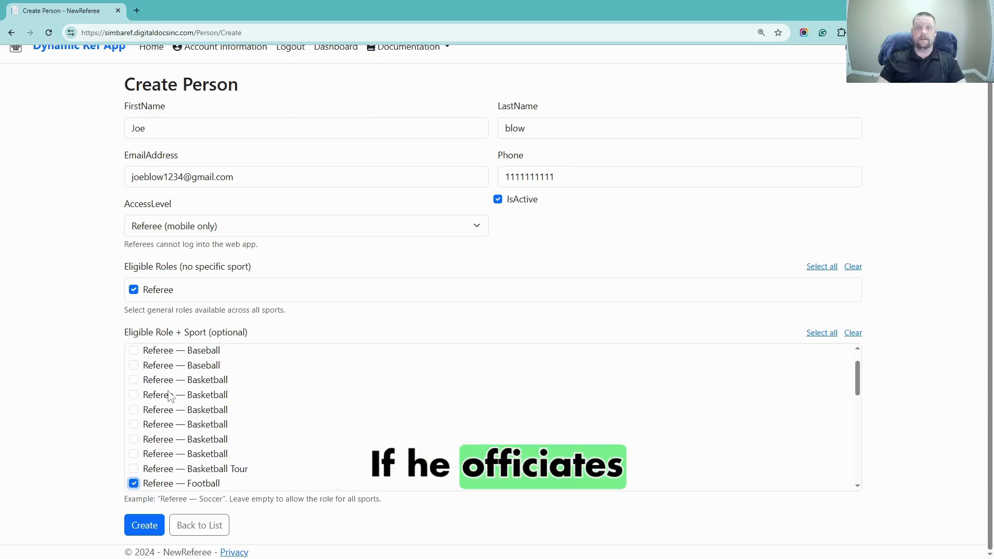
scroll(197, 403, up, 1)
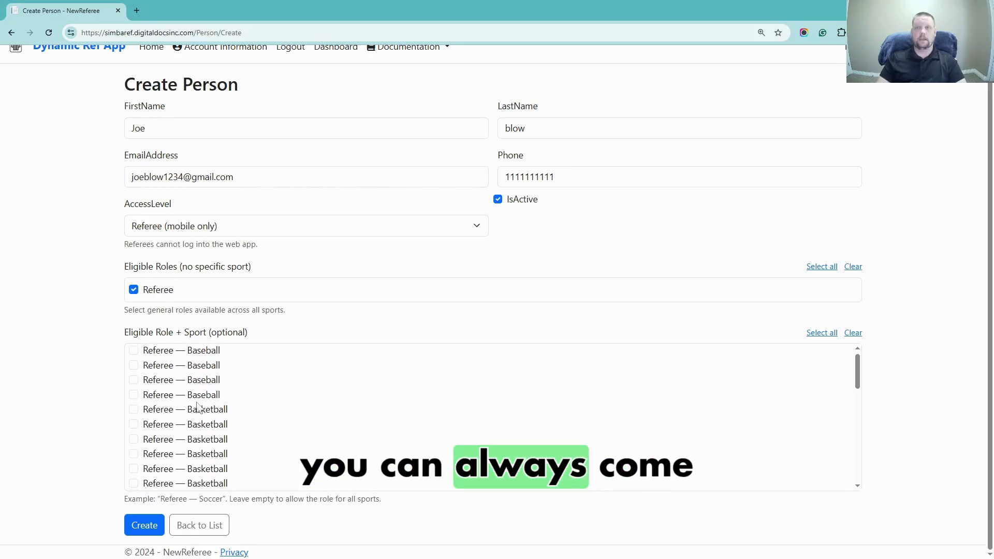
scroll(197, 402, down, 1)
scroll(184, 399, down, 1)
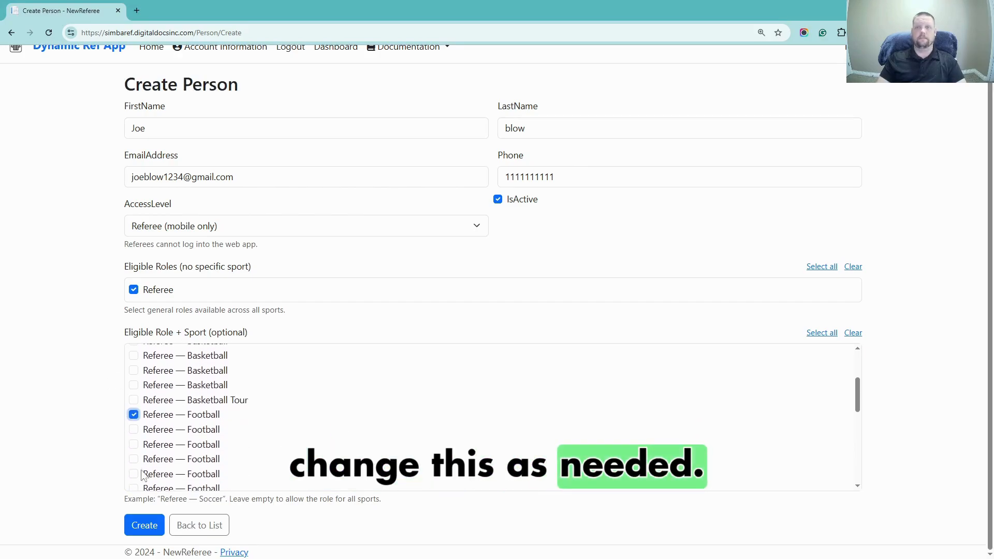
click(144, 525)
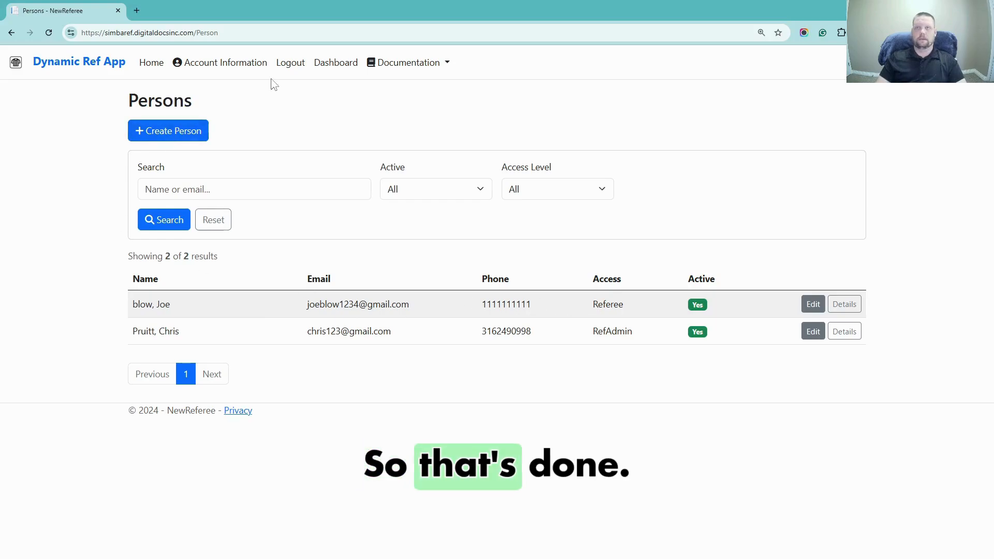
click(331, 70)
Continue setup into Manage Locations and open a blank Create Location form
click(483, 199)
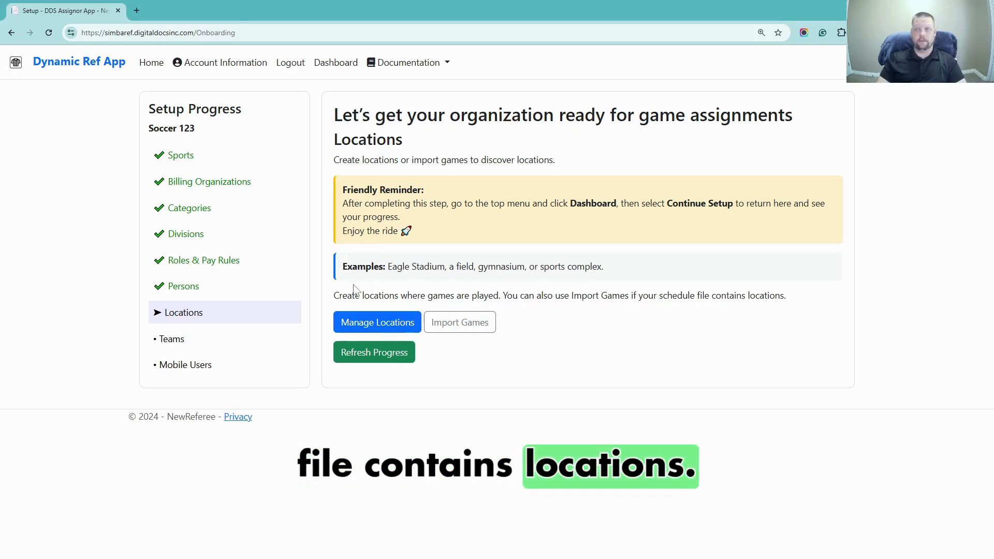
click(373, 328)
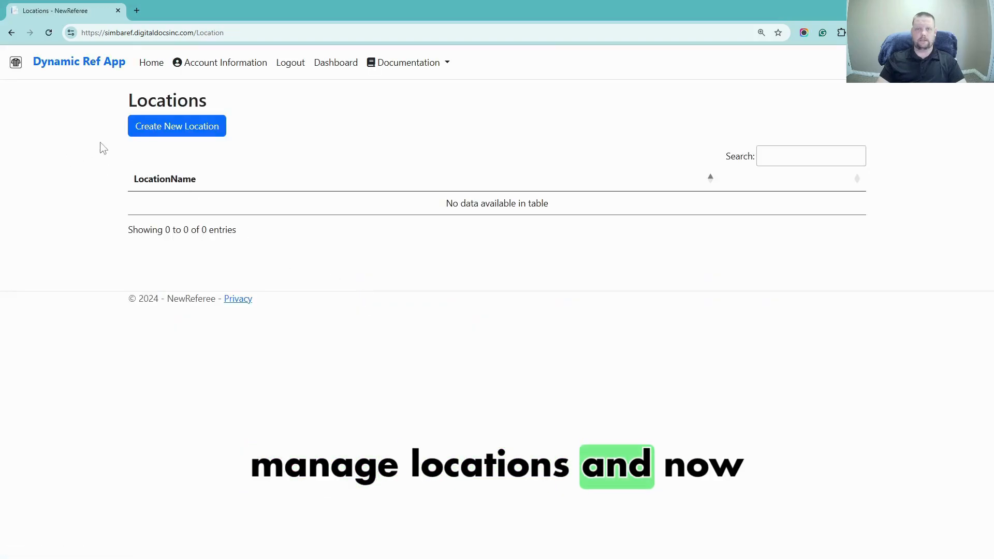
click(162, 131)
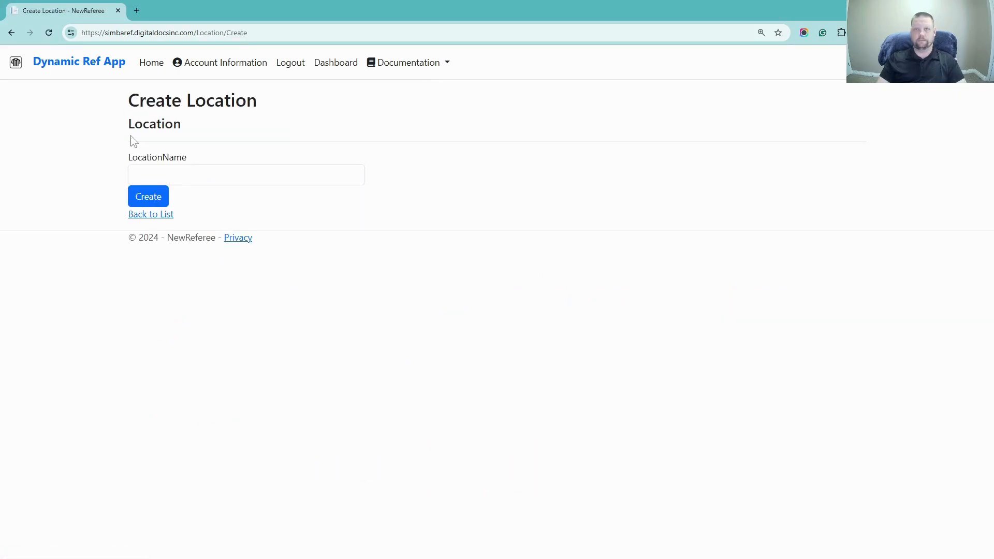
Create the location 'West High field' and resume setup from the Dashboard
click(186, 179)
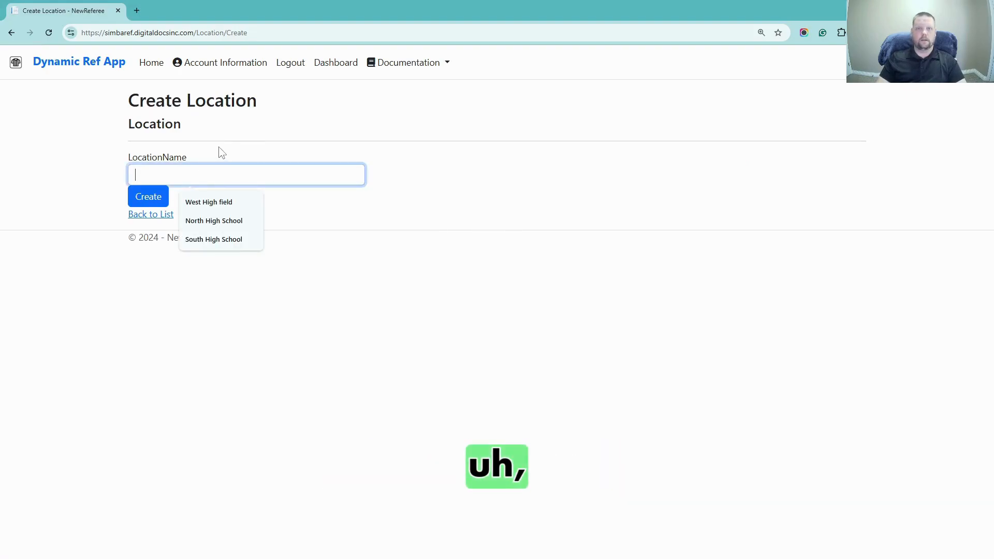
click(187, 202)
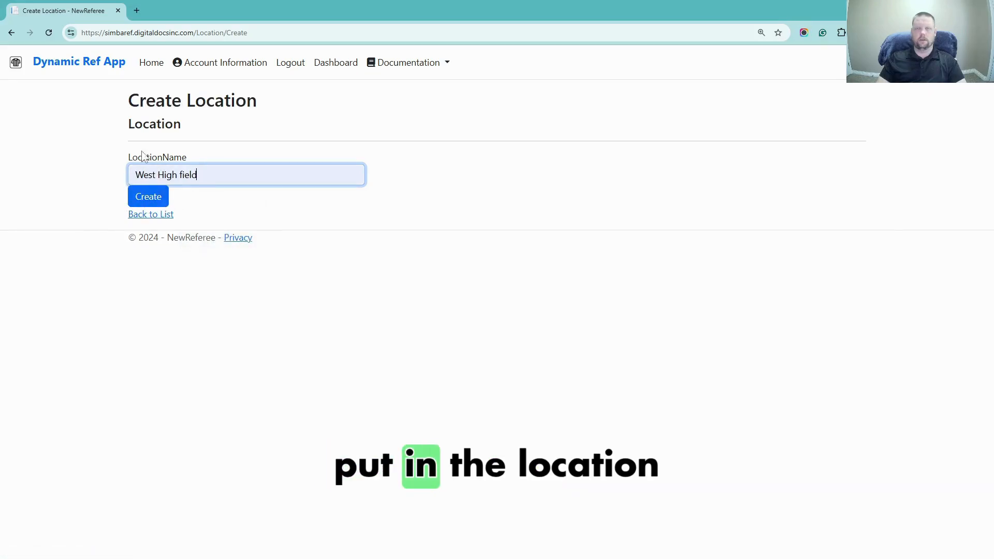
click(141, 197)
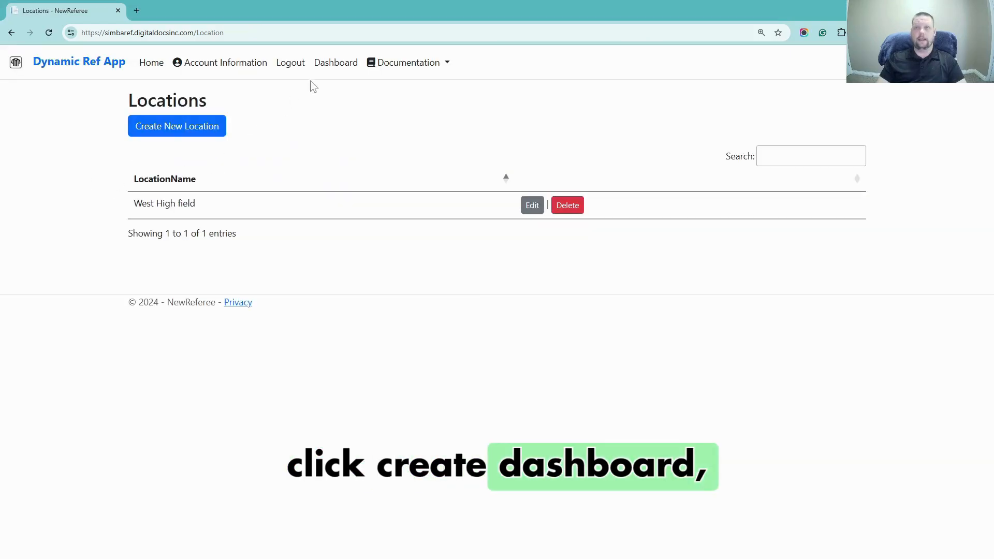
click(315, 63)
click(490, 203)
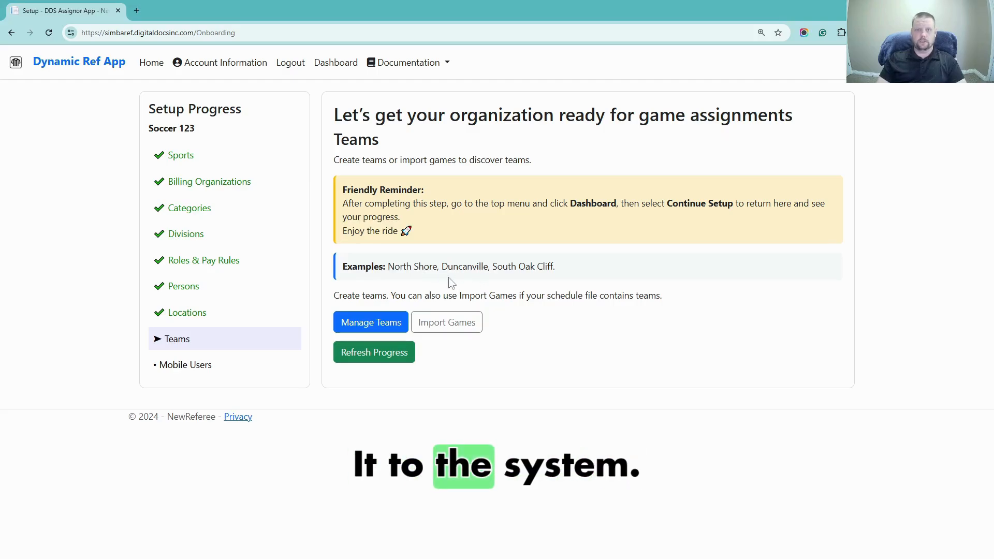
Search teams filtered to the Soccer school organization, then start a new team
click(359, 330)
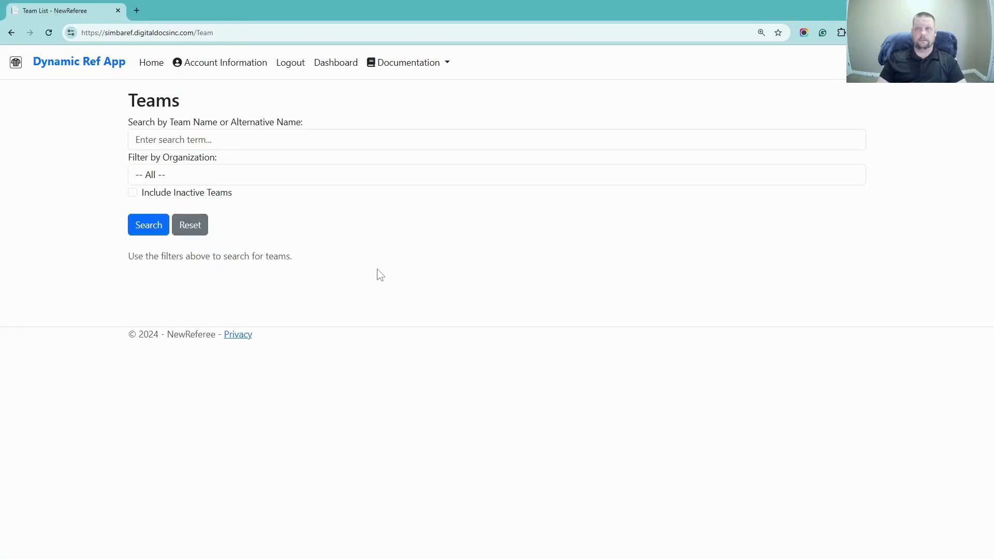
click(176, 140)
click(150, 175)
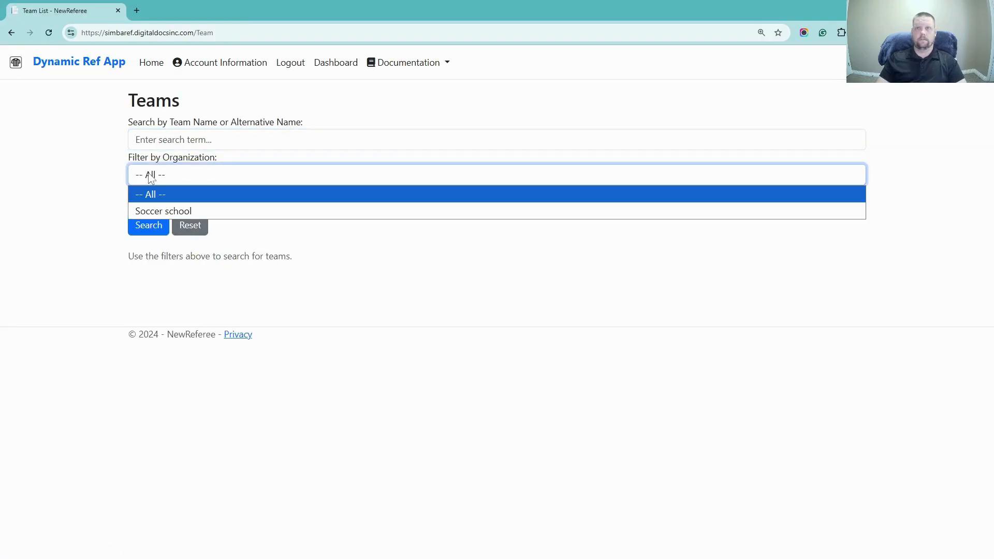
click(147, 211)
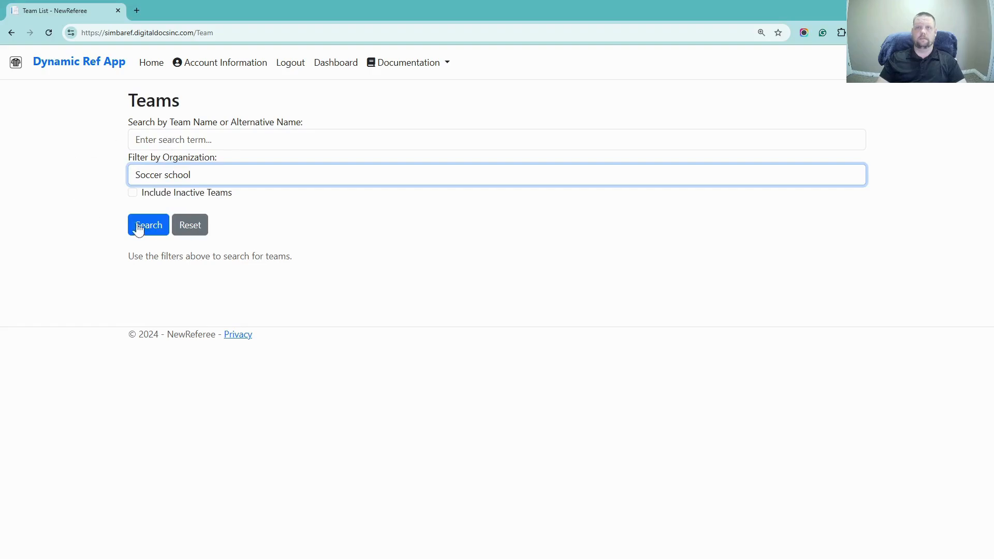
click(173, 139)
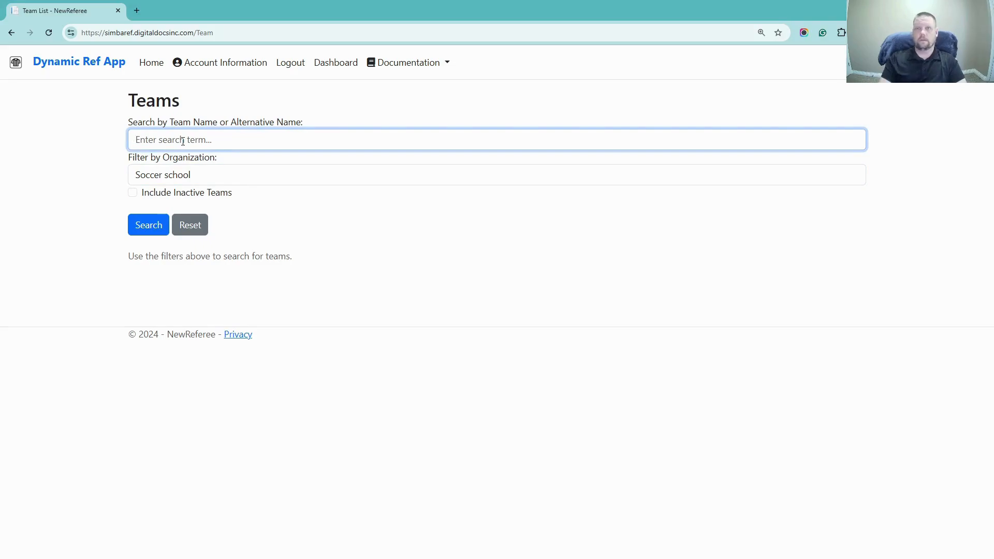
click(143, 228)
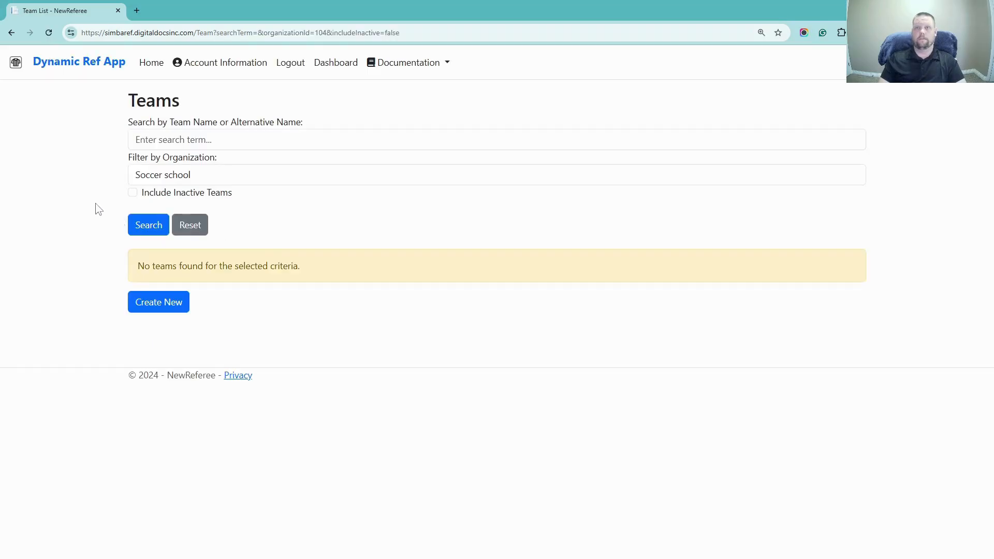
click(156, 140)
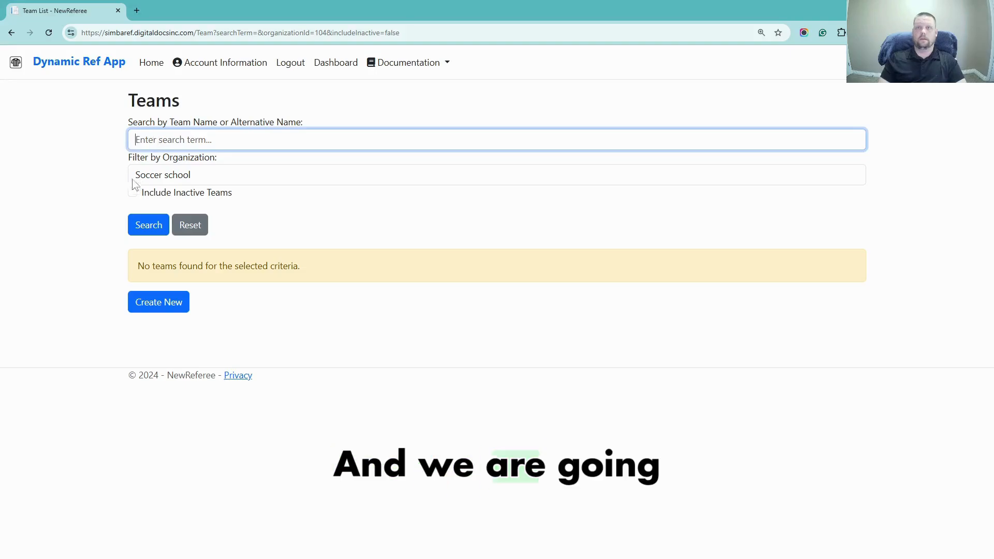
click(163, 305)
Name the team West High and choose its contact person
click(135, 201)
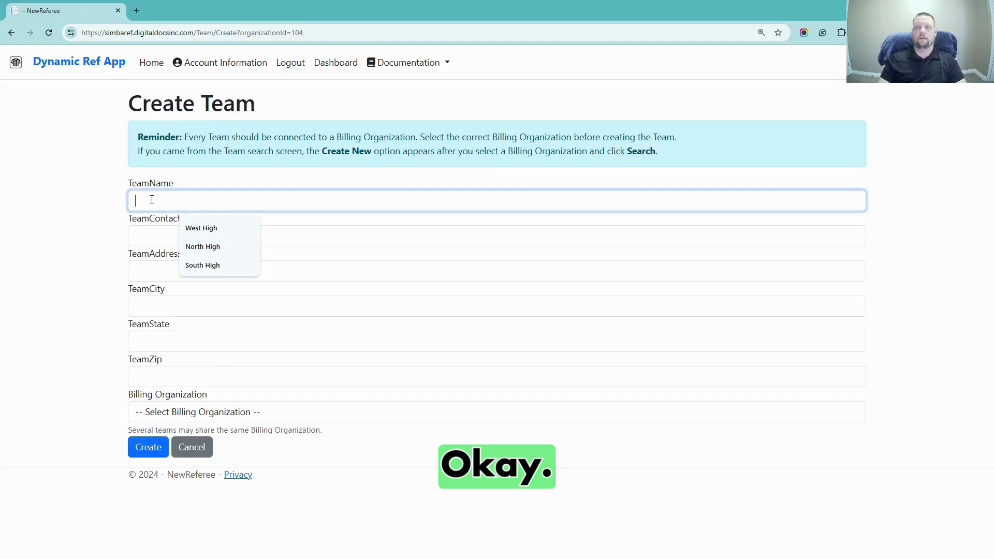
click(189, 228)
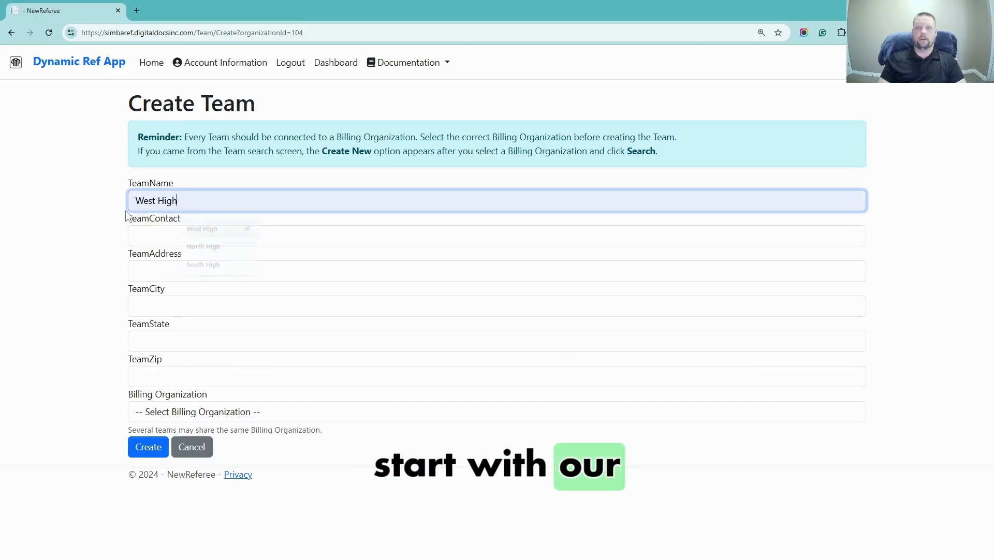
click(153, 236)
click(212, 263)
Enter the team's street address, city, state and zip code
click(217, 271)
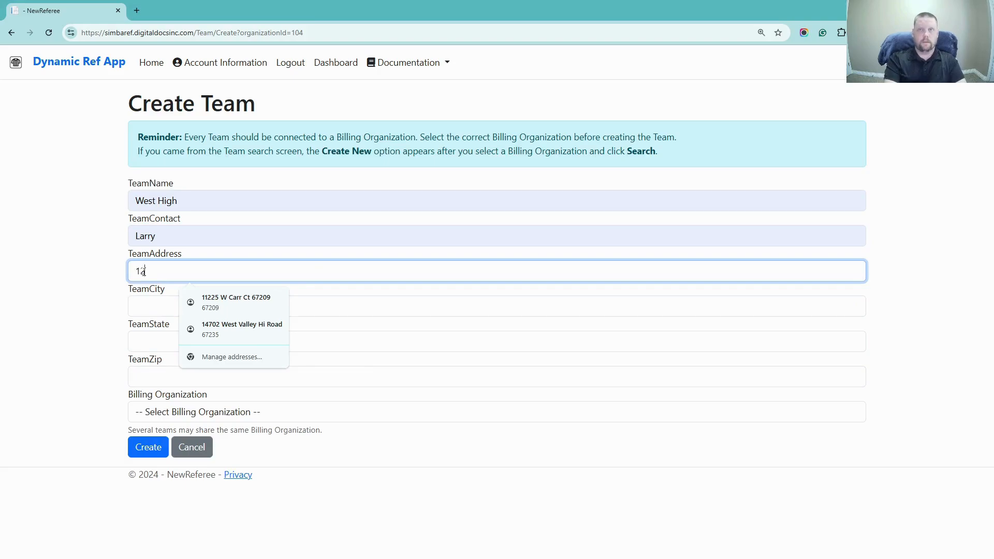
text(3 west)
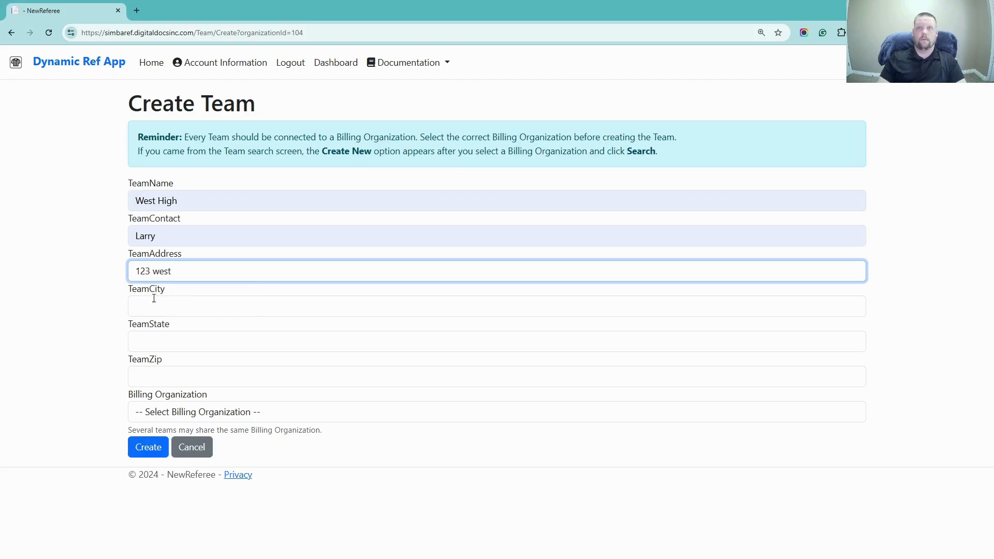
click(152, 306)
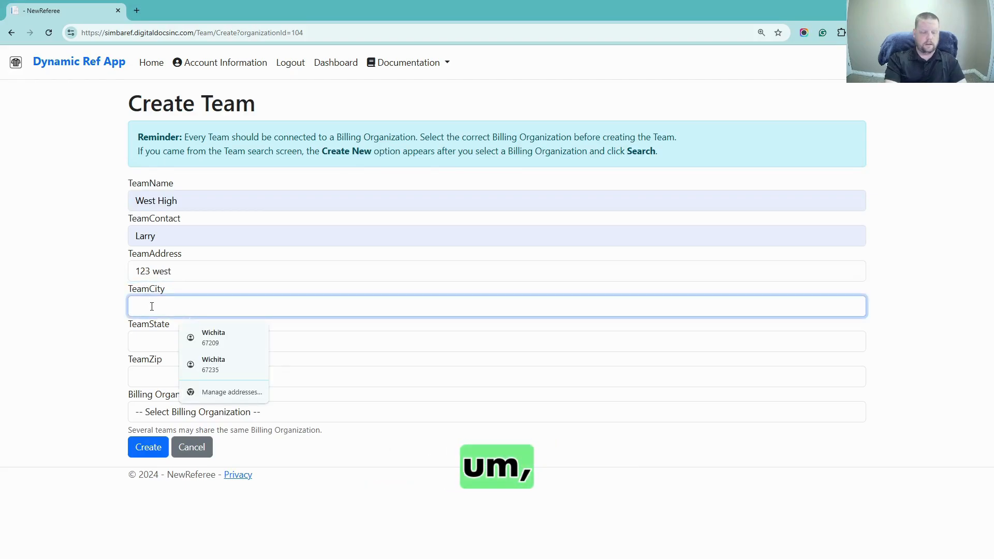
text(Dallas)
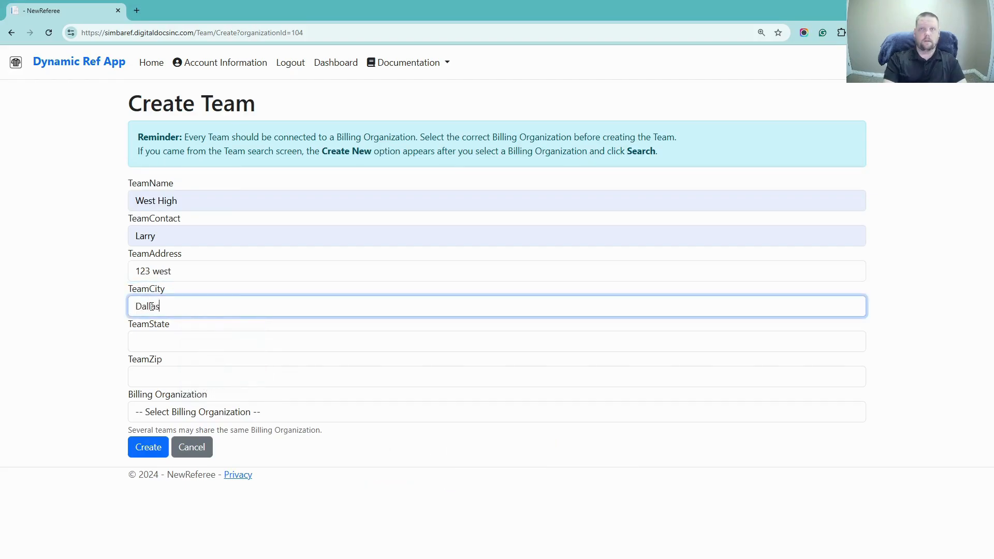
click(156, 339)
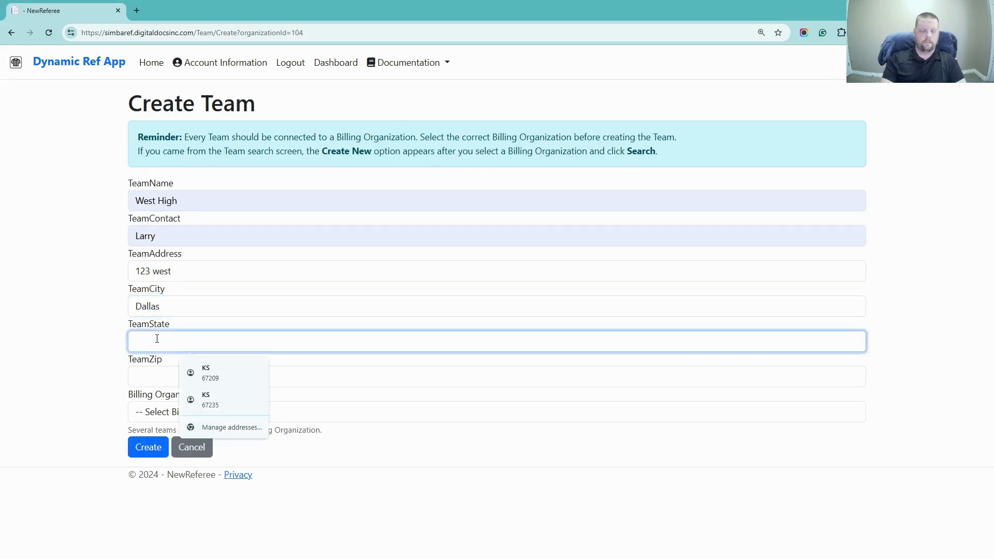
text(Texas)
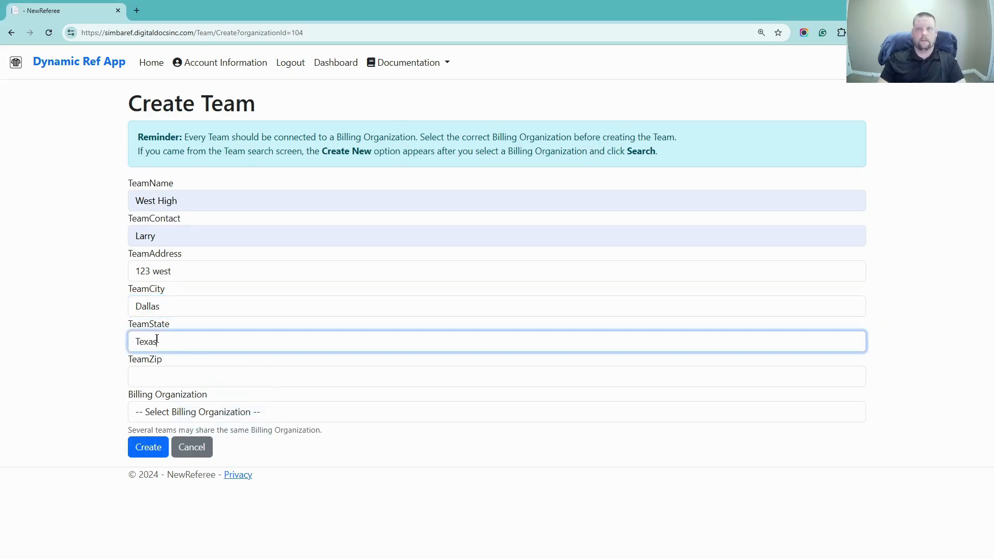
click(147, 382)
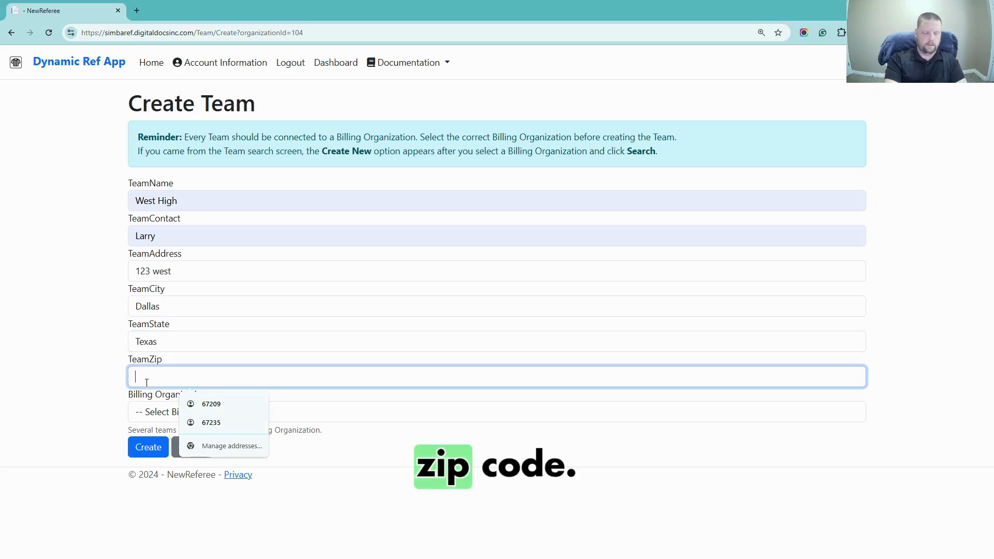
text(67209)
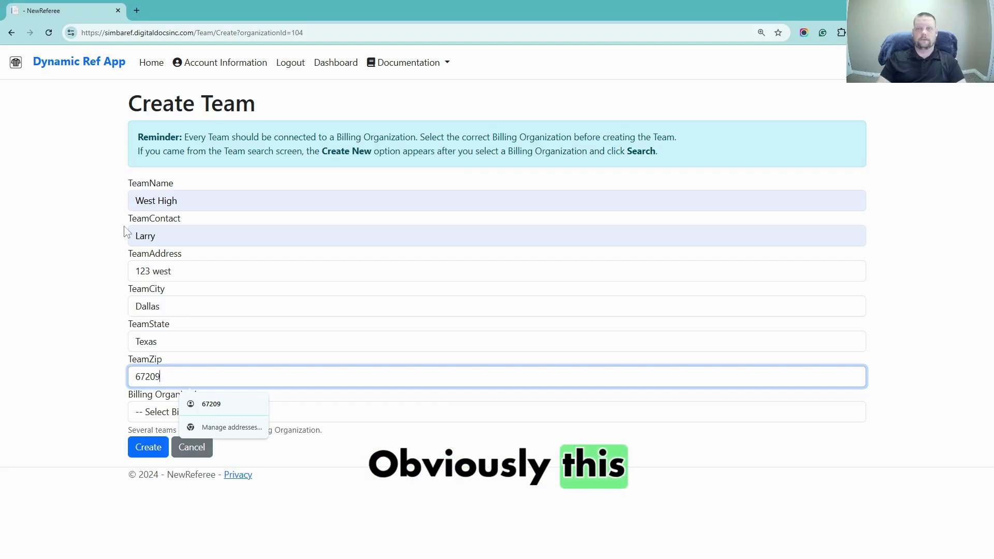
click(88, 283)
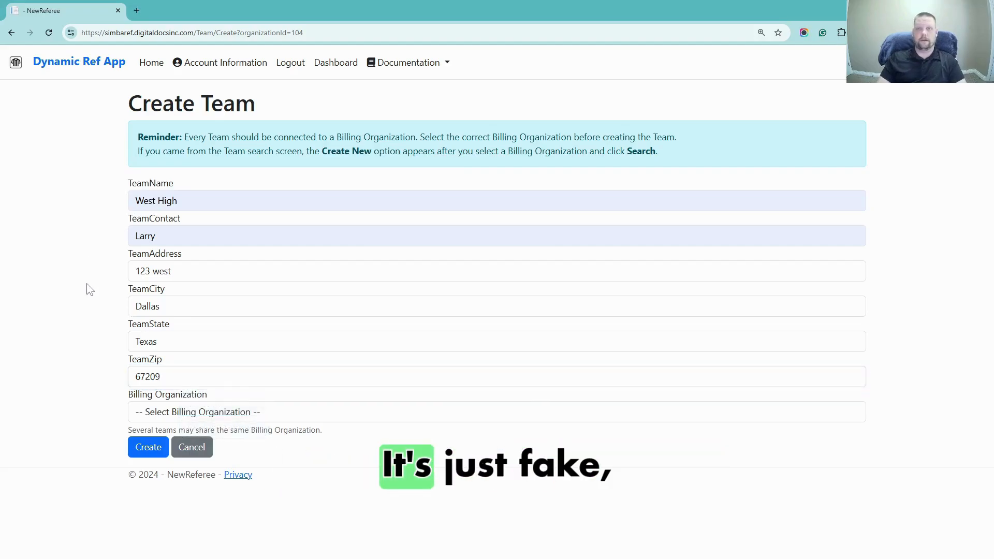
Set Soccer school as the billing organization and create the team
click(227, 412)
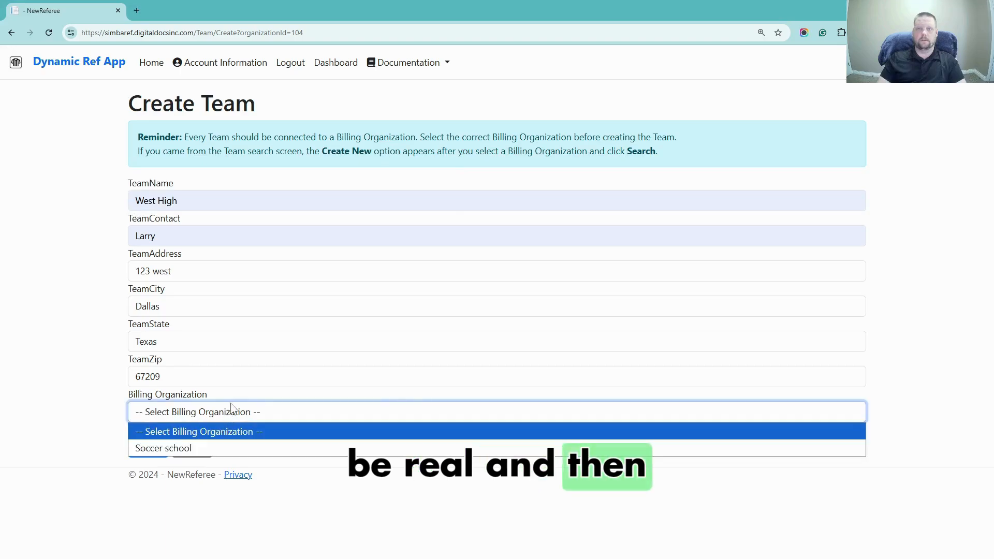
click(174, 448)
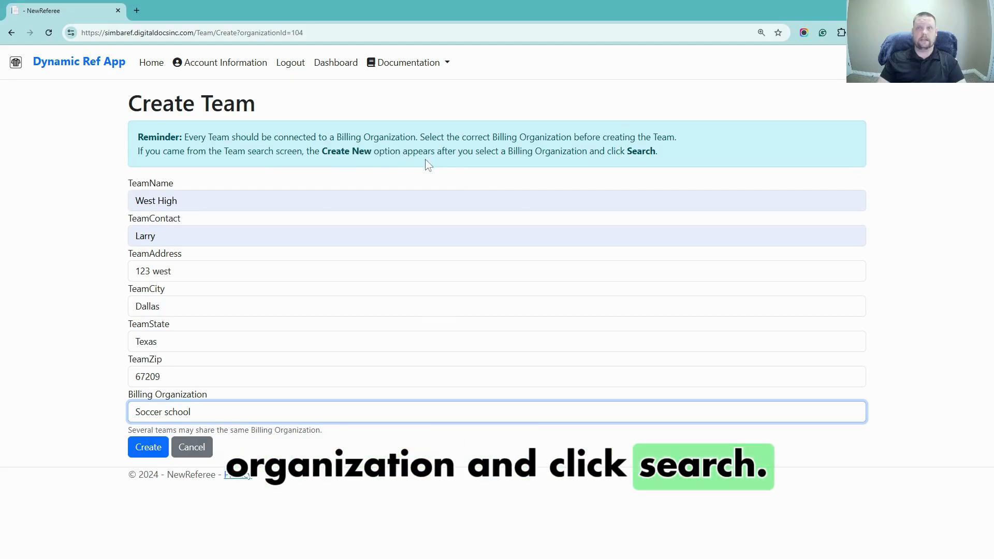
click(148, 448)
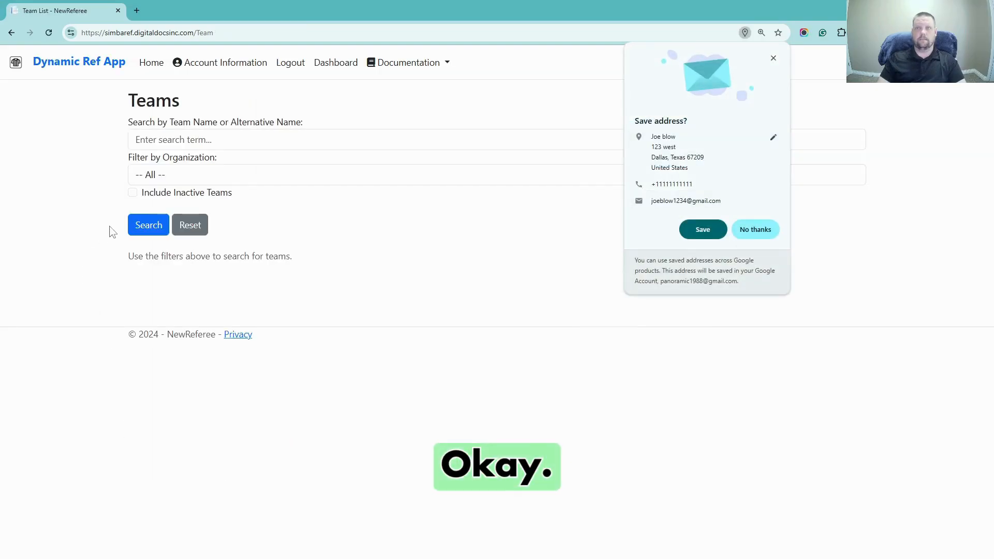
Dismiss Chrome's save-address prompt and open Mobile User Management from the Dashboard
click(340, 58)
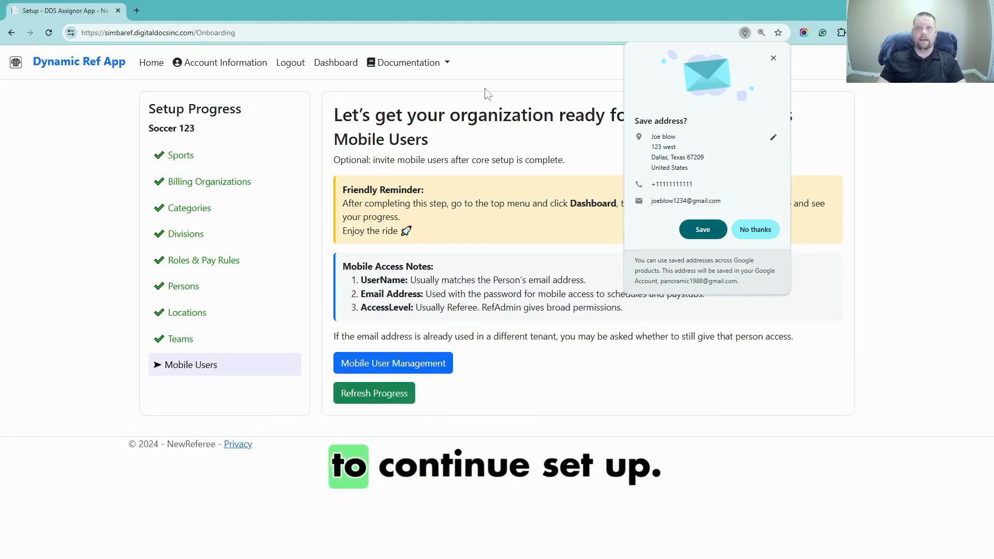
click(772, 59)
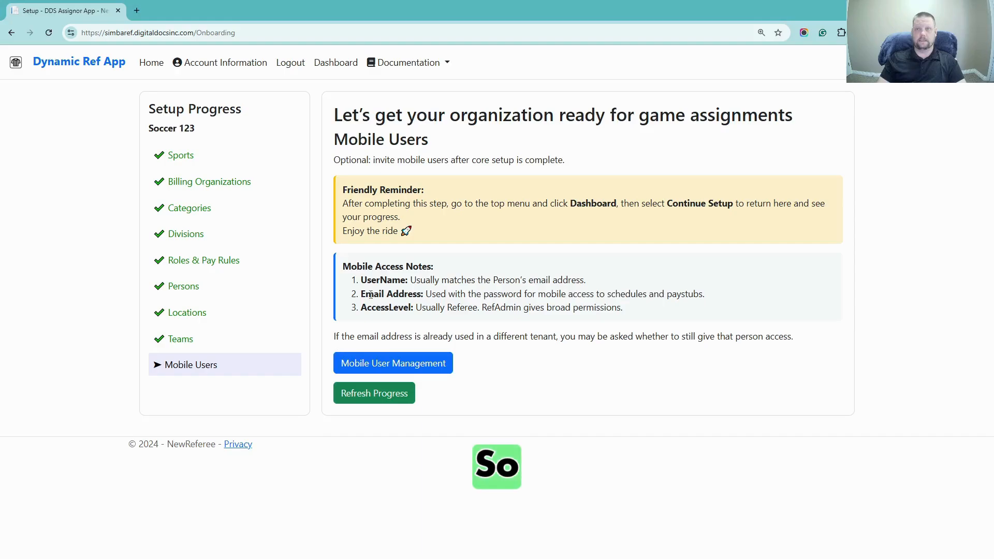
click(373, 368)
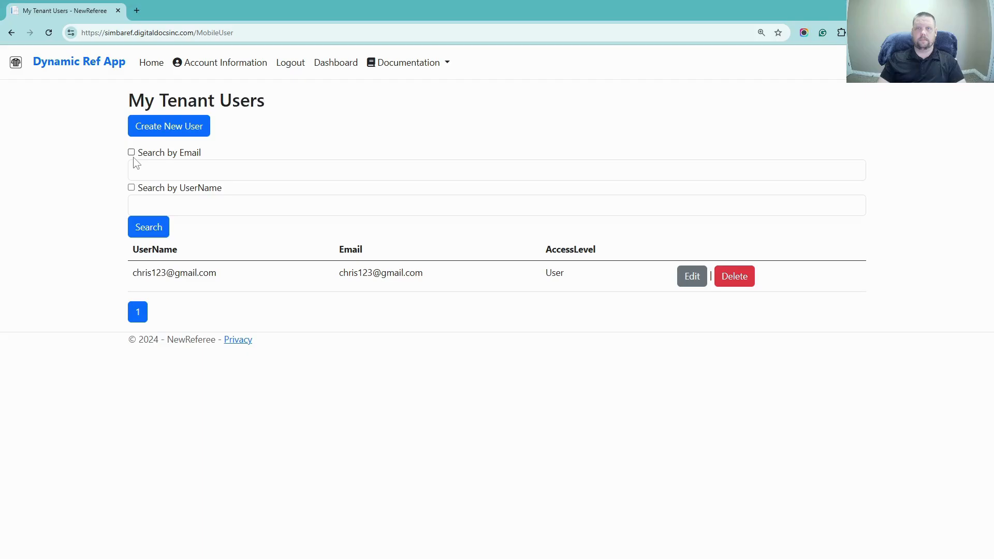
Start a new mobile user, using the referee's e-mail address as username and login email
click(161, 136)
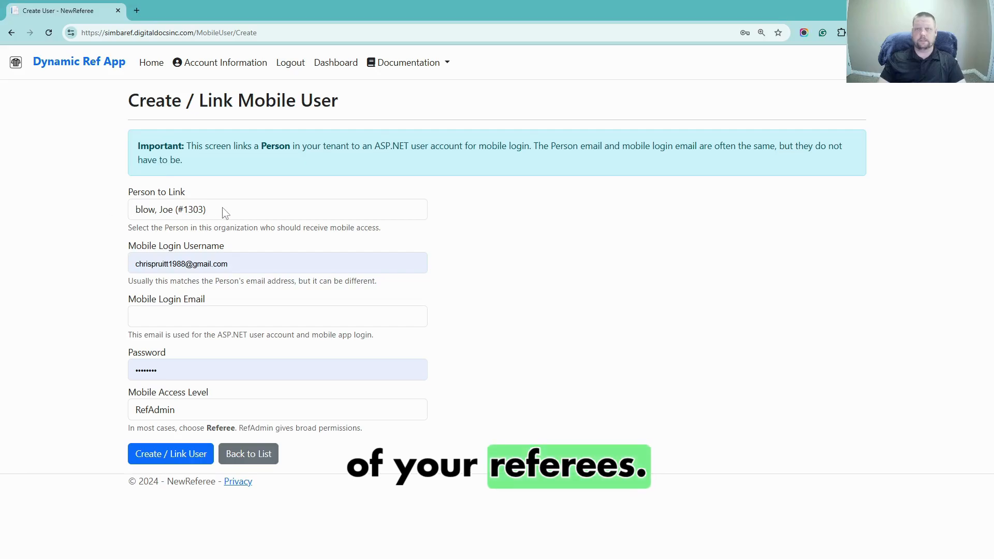
click(267, 262)
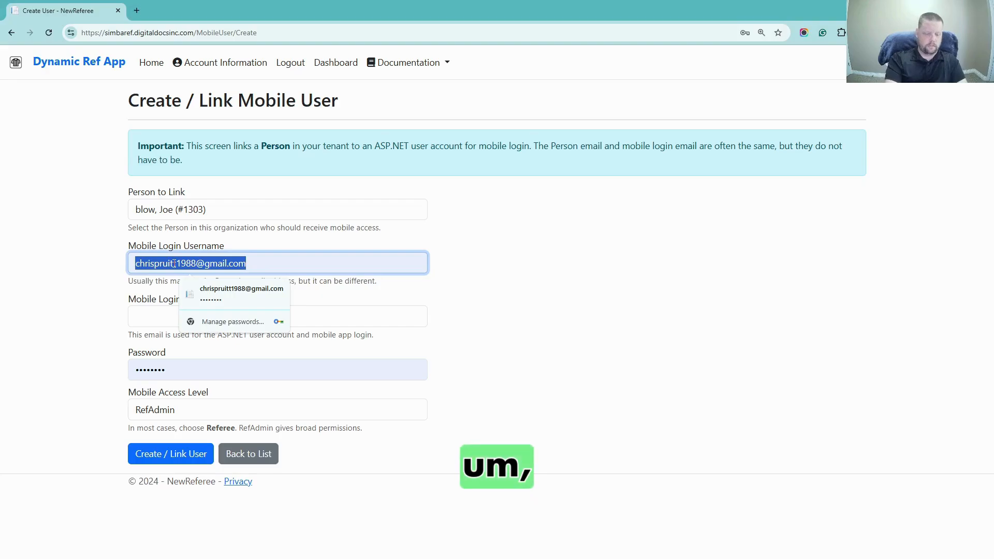
key(BackSpace)
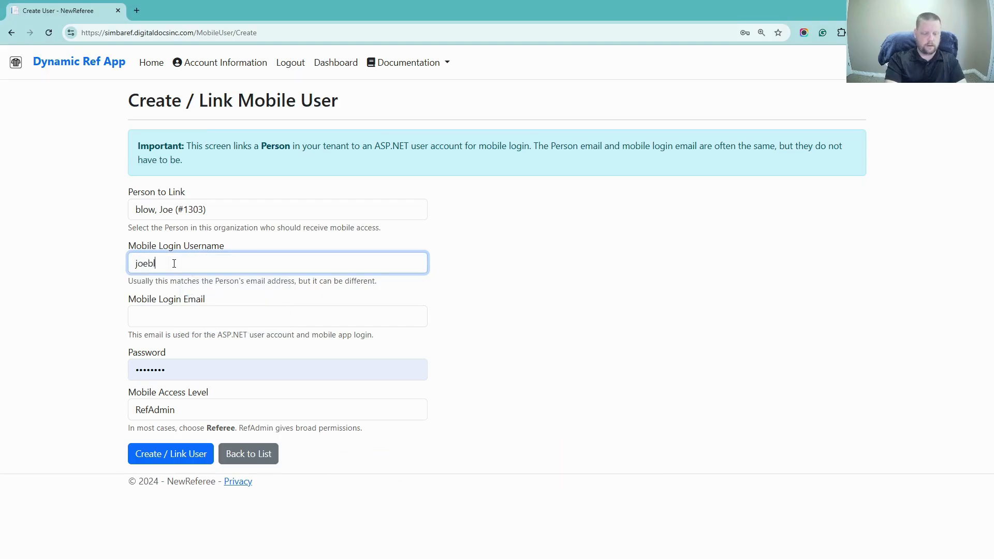
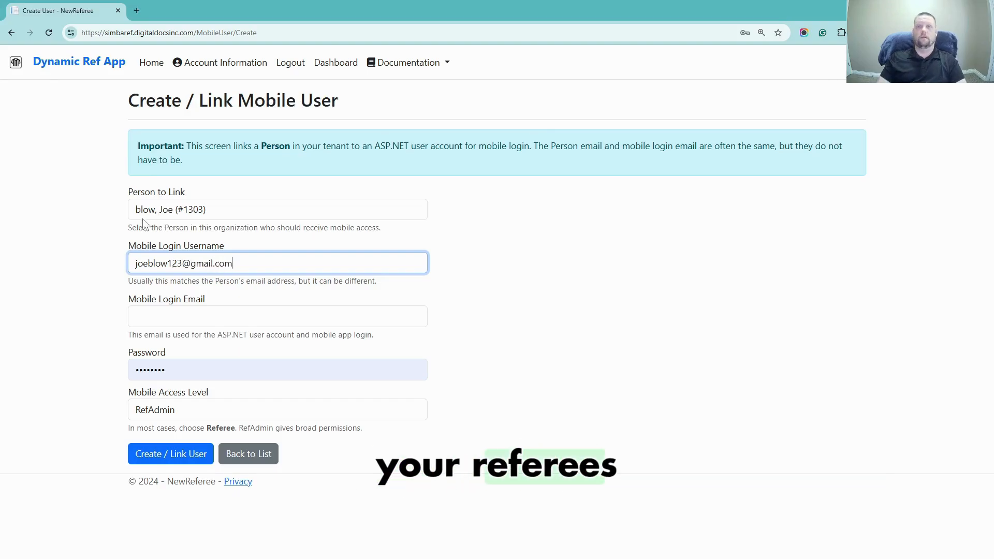
click(83, 225)
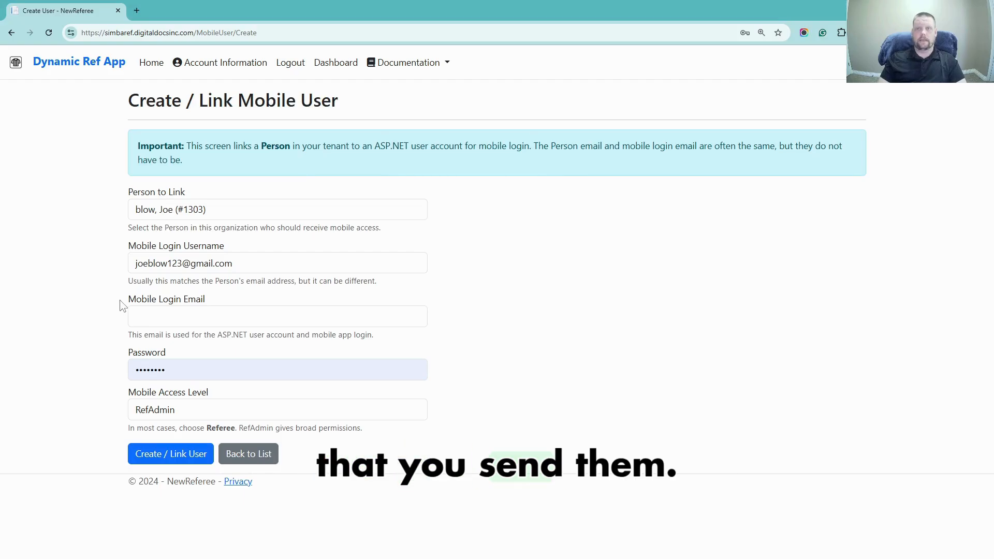
click(175, 316)
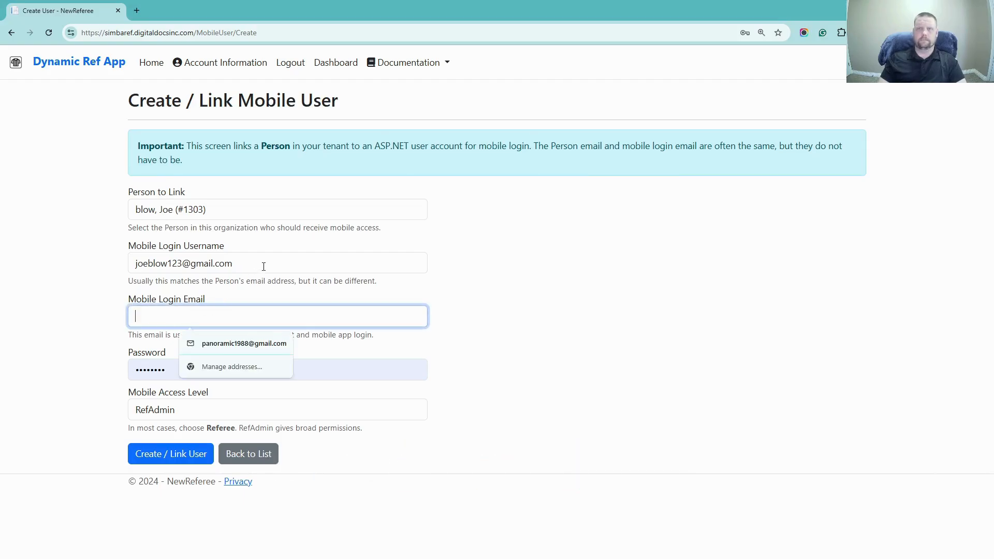
drag(263, 266, 126, 268)
key(ctrl+c)
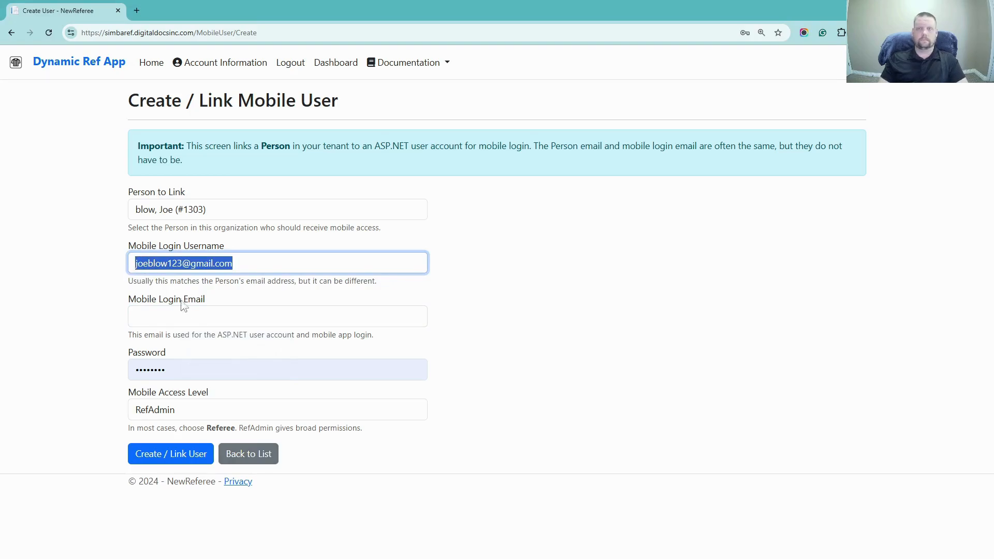
click(171, 325)
key(ctrl+v)
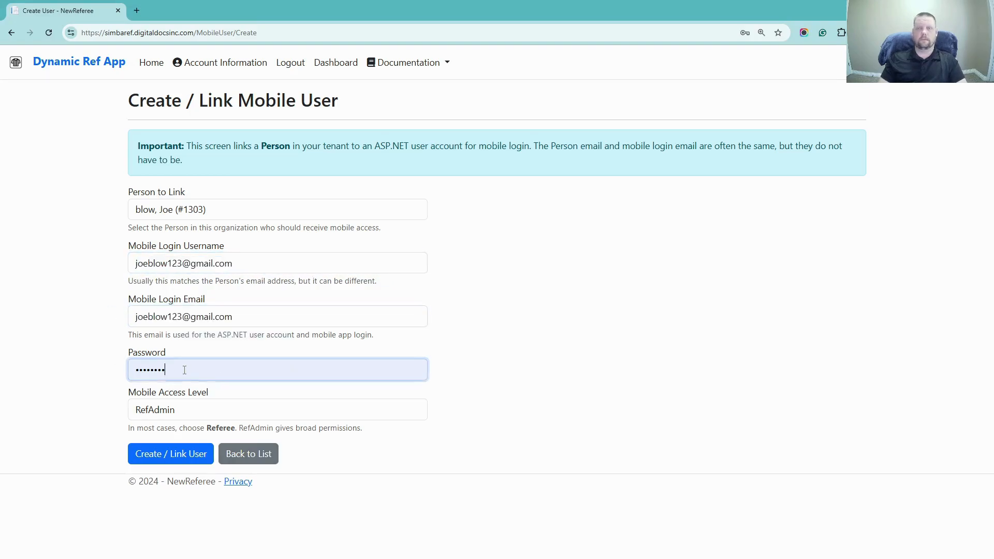
Replace the password, choose Referee mobile access, and create and link the user
drag(188, 370, 102, 374)
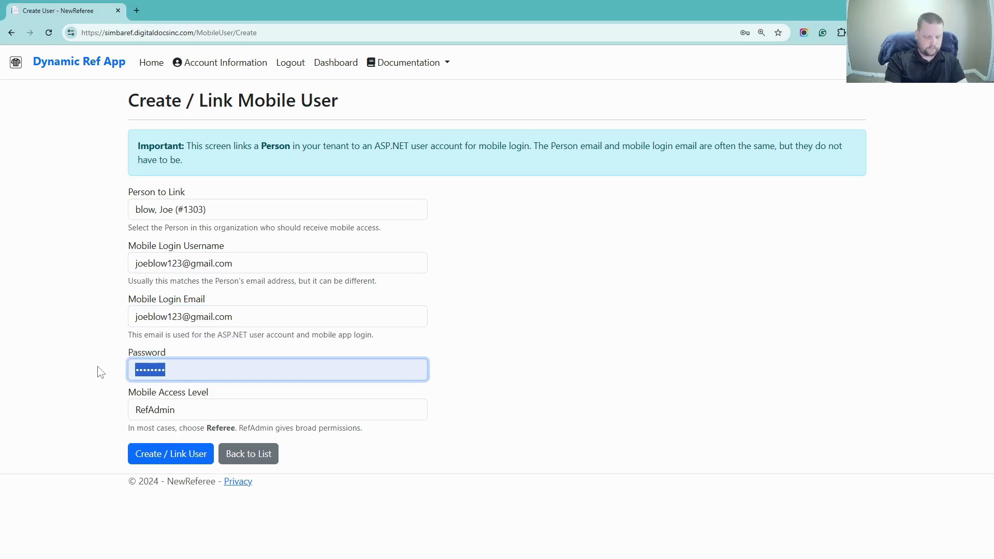
text(•••••••••••)
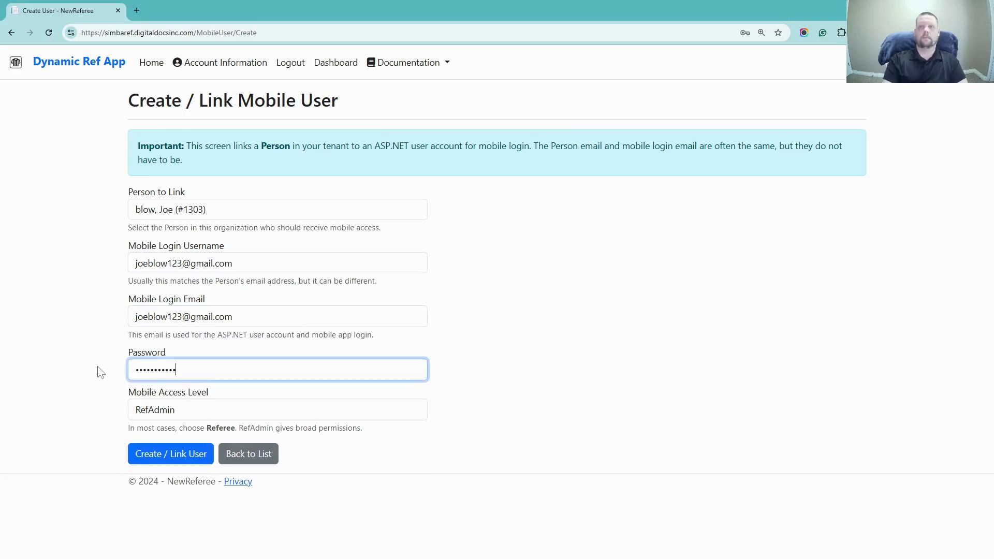
click(199, 412)
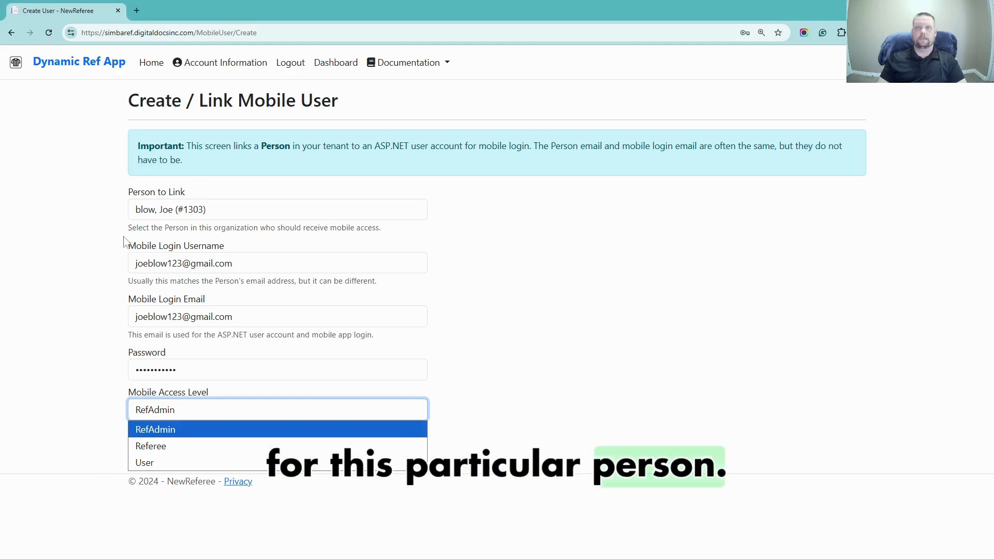
click(143, 451)
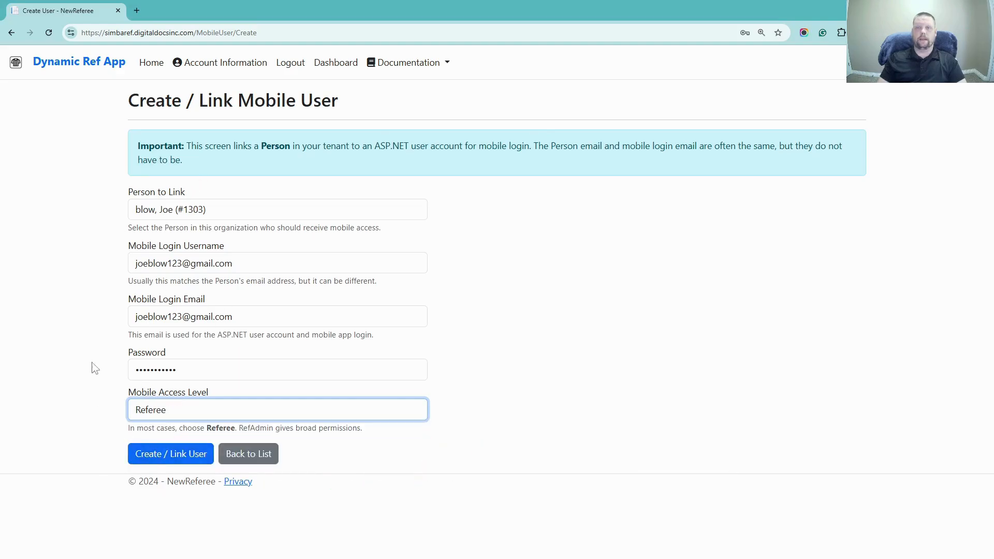
click(154, 462)
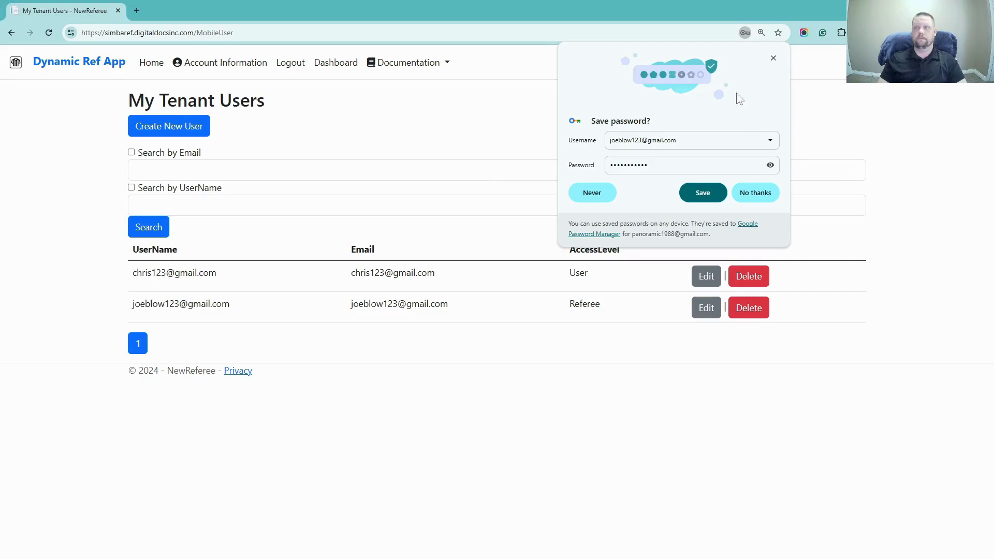
Dismiss the save-password prompt, return to the Dashboard, and scroll through the home menu tiles
click(771, 58)
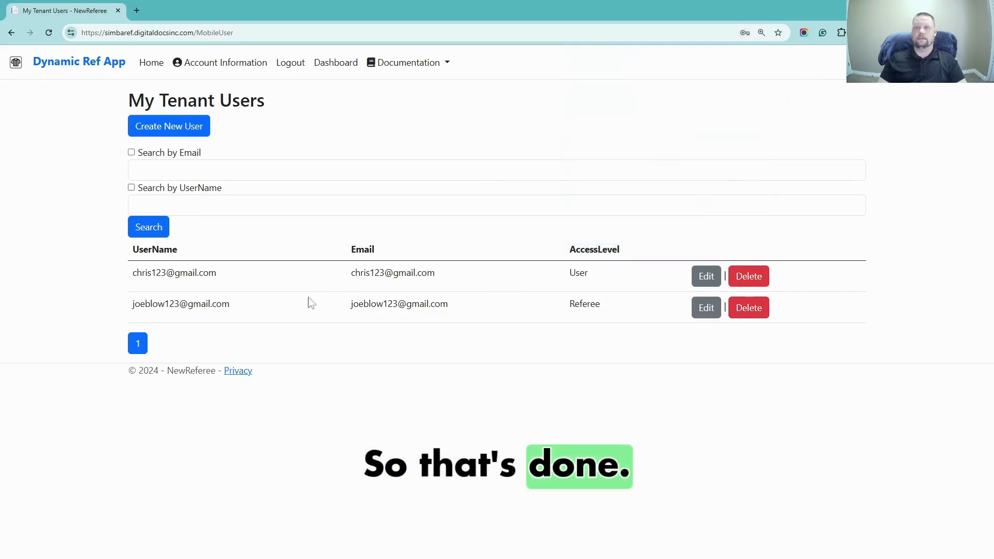
click(329, 73)
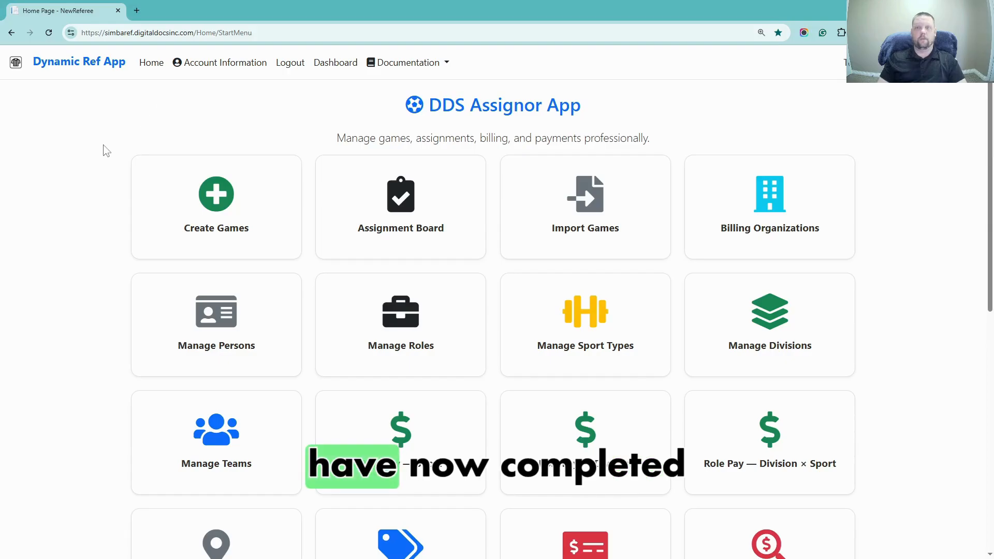
scroll(124, 160, down, 1)
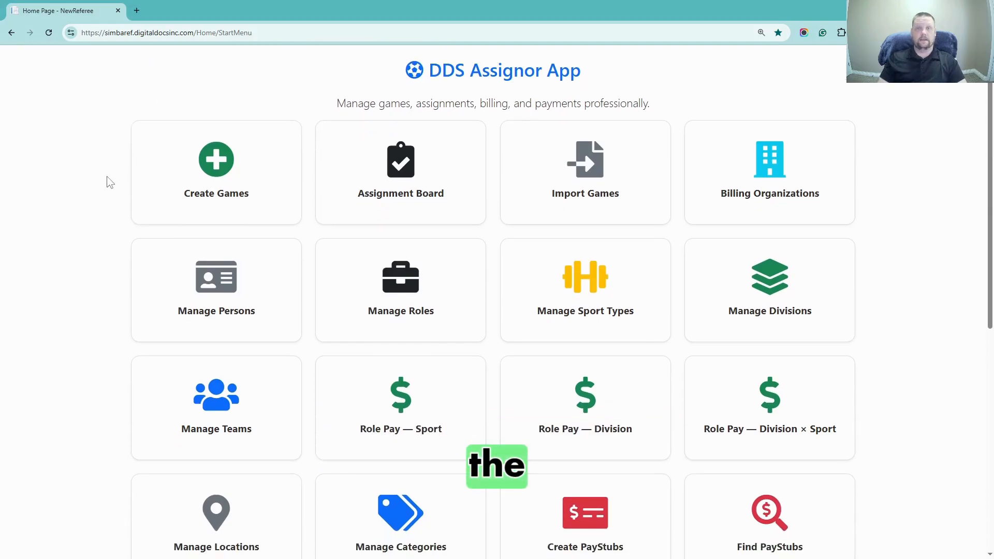
scroll(106, 181, up, 1)
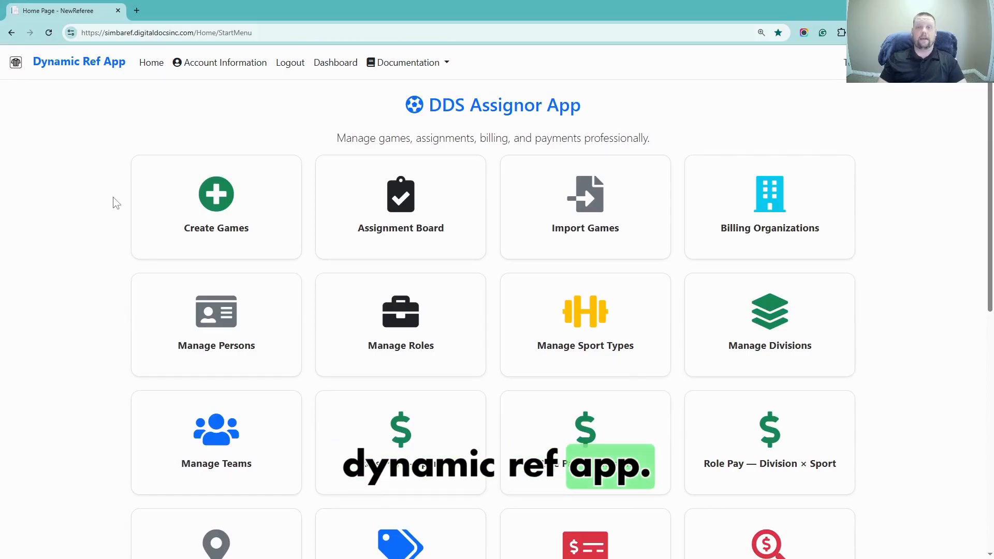
scroll(116, 202, down, 2)
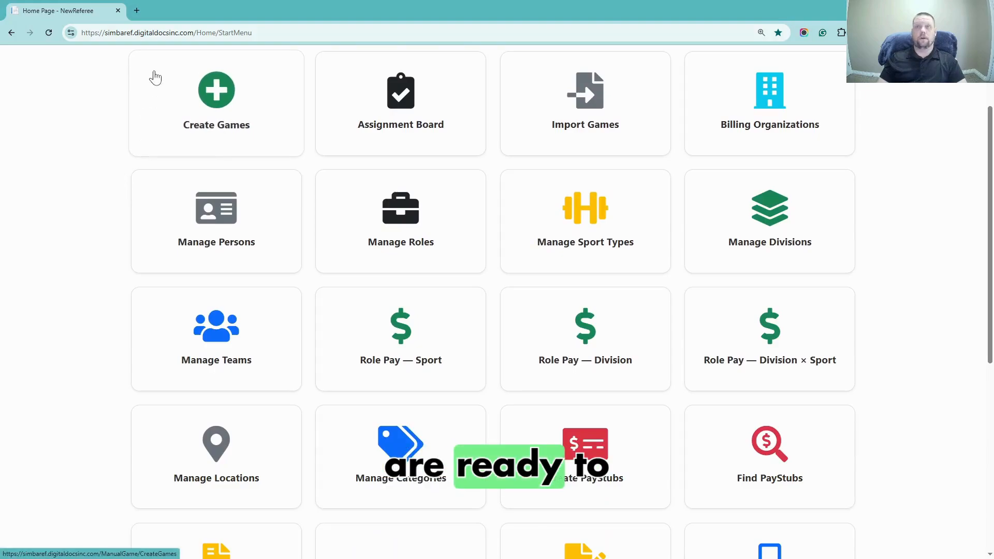
scroll(115, 166, up, 1)
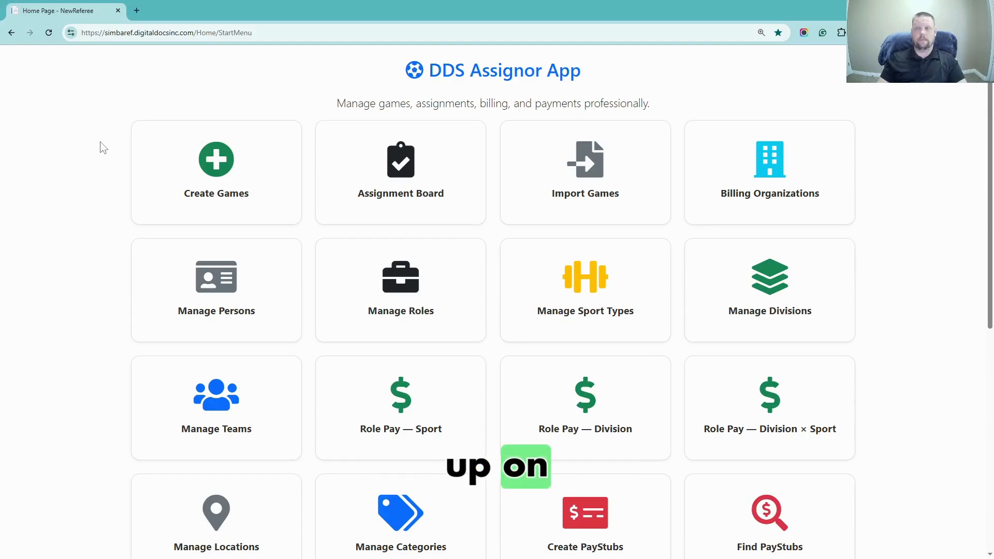
scroll(101, 149, down, 2)
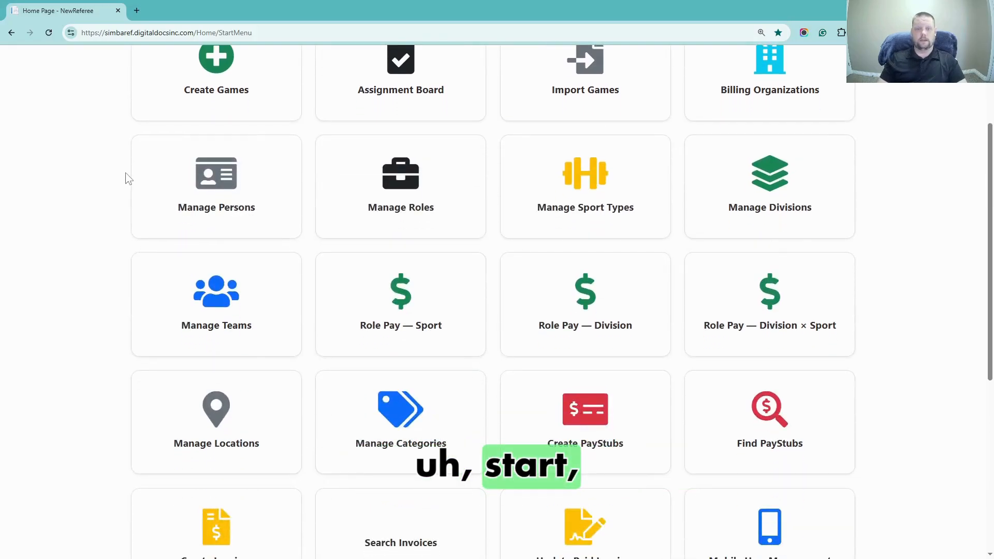